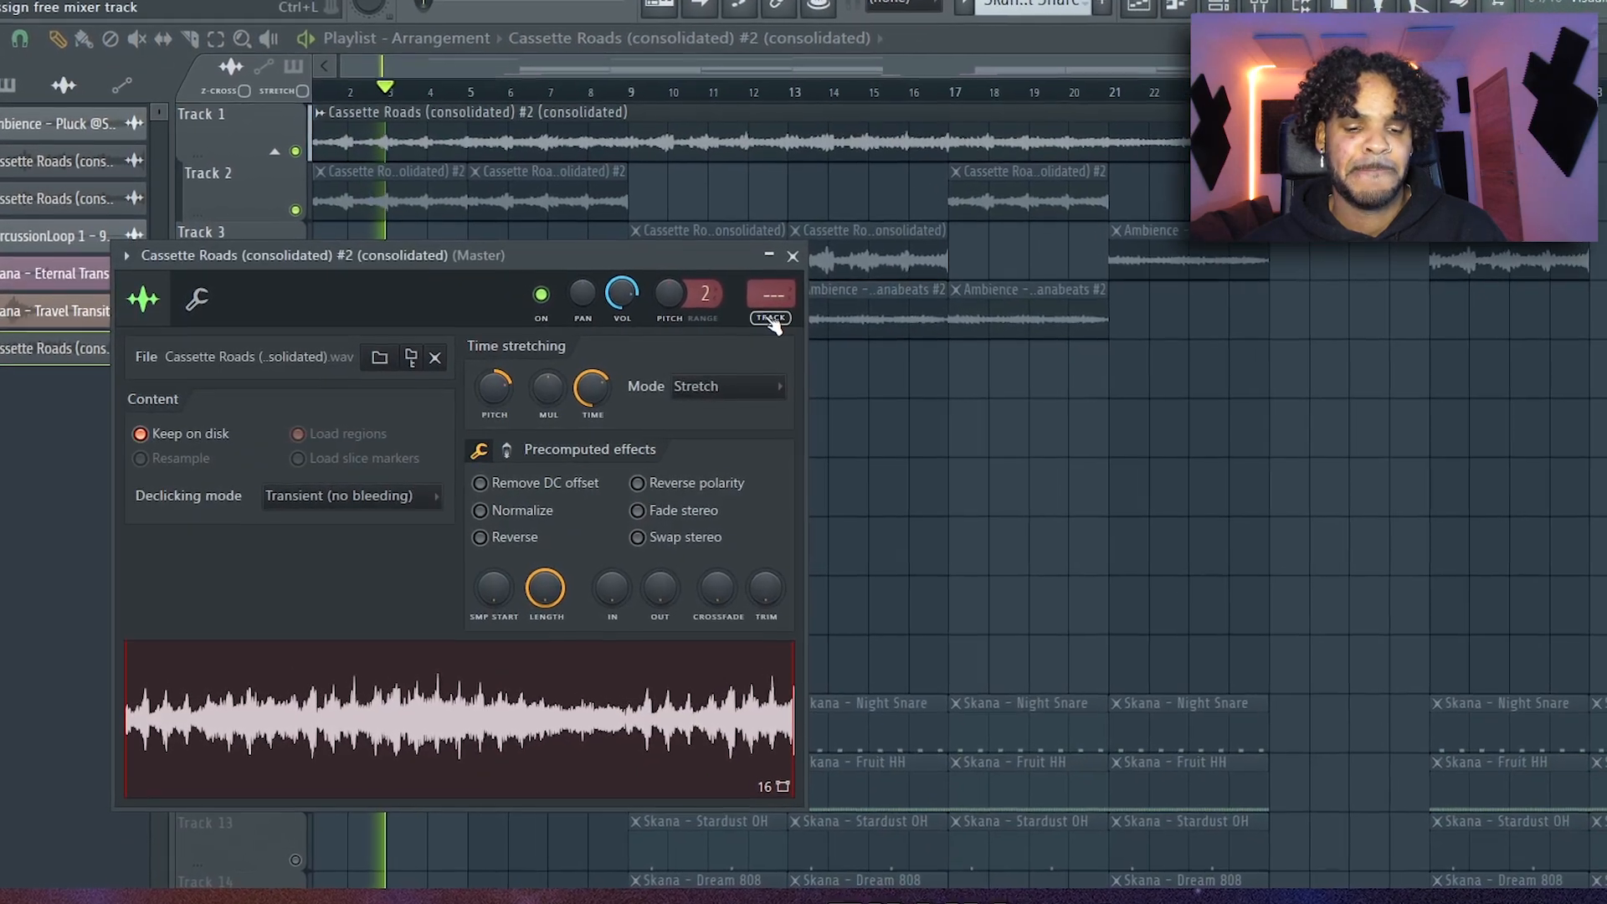
Step: Route the Cassette Roads clip to a free mixer track, adding Fruity parametric EQ 2 with the 20Hz + 18kHz cut preset and a raised low cut
{"action": "key", "text": "ctrl+l"}
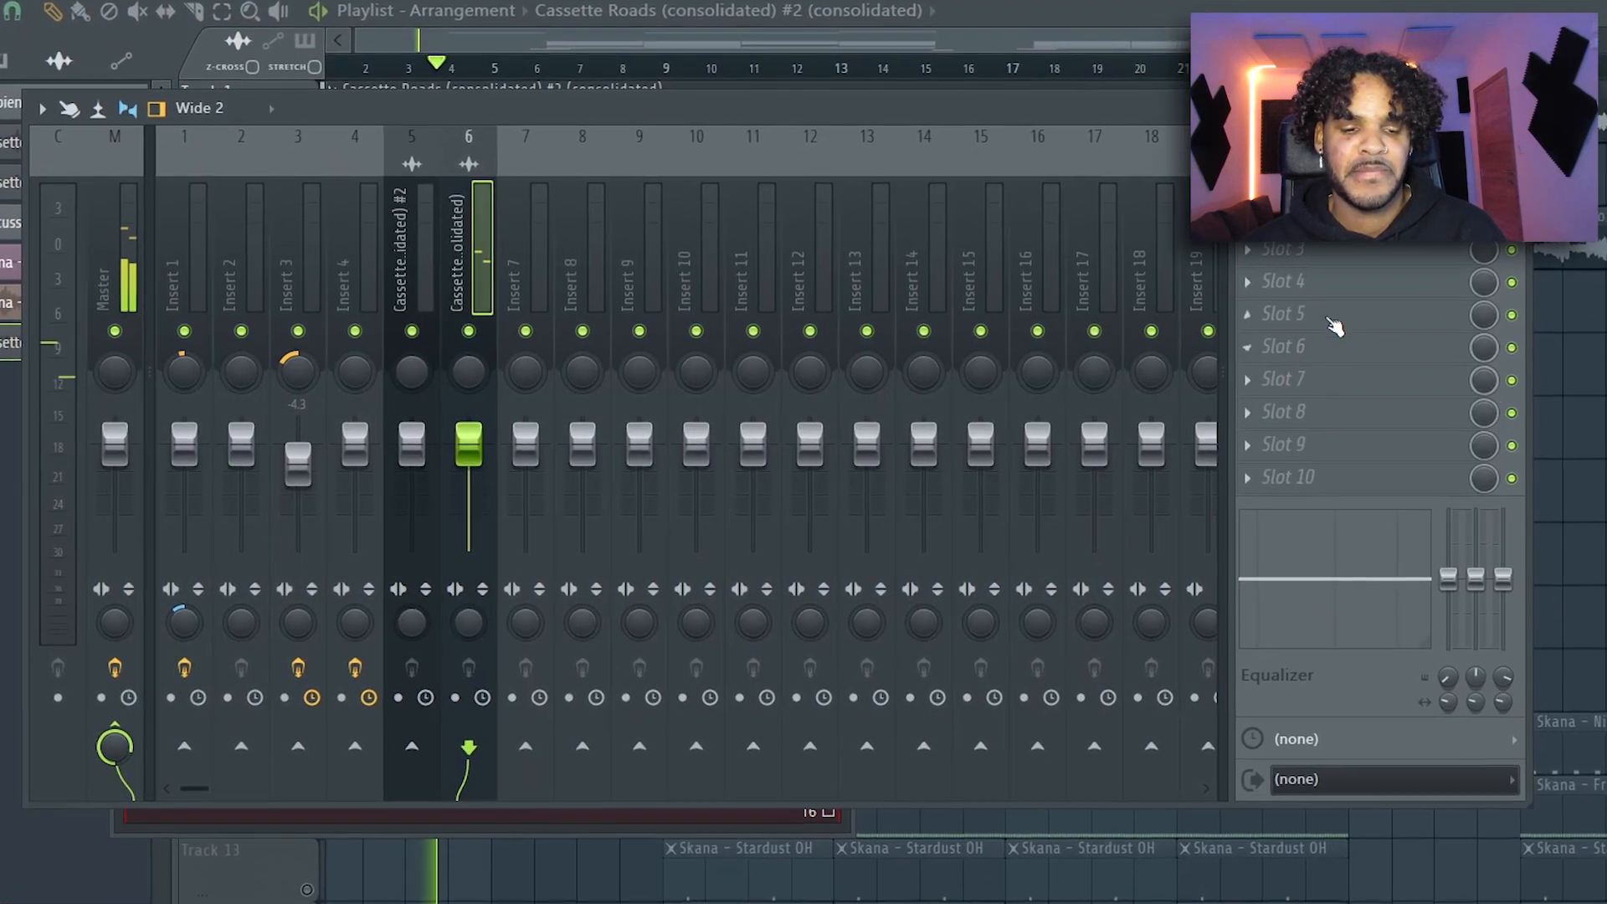
{"action": "left_click", "coordinate": [1314, 323]}
{"action": "left_click", "coordinate": [787, 654]}
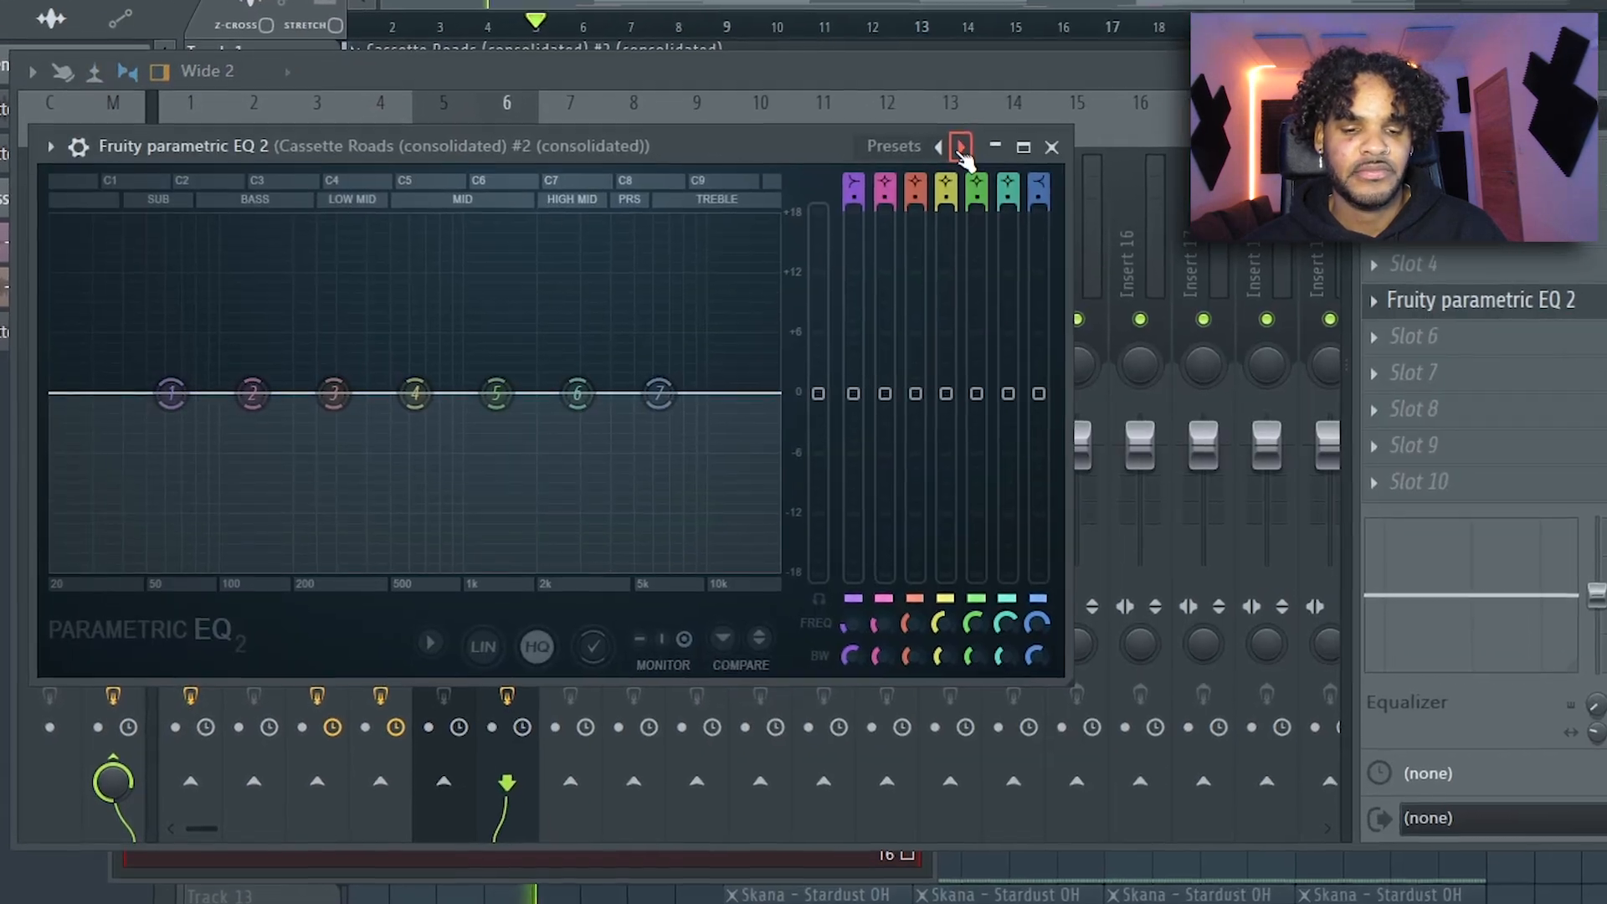
{"action": "left_click", "coordinate": [961, 147]}
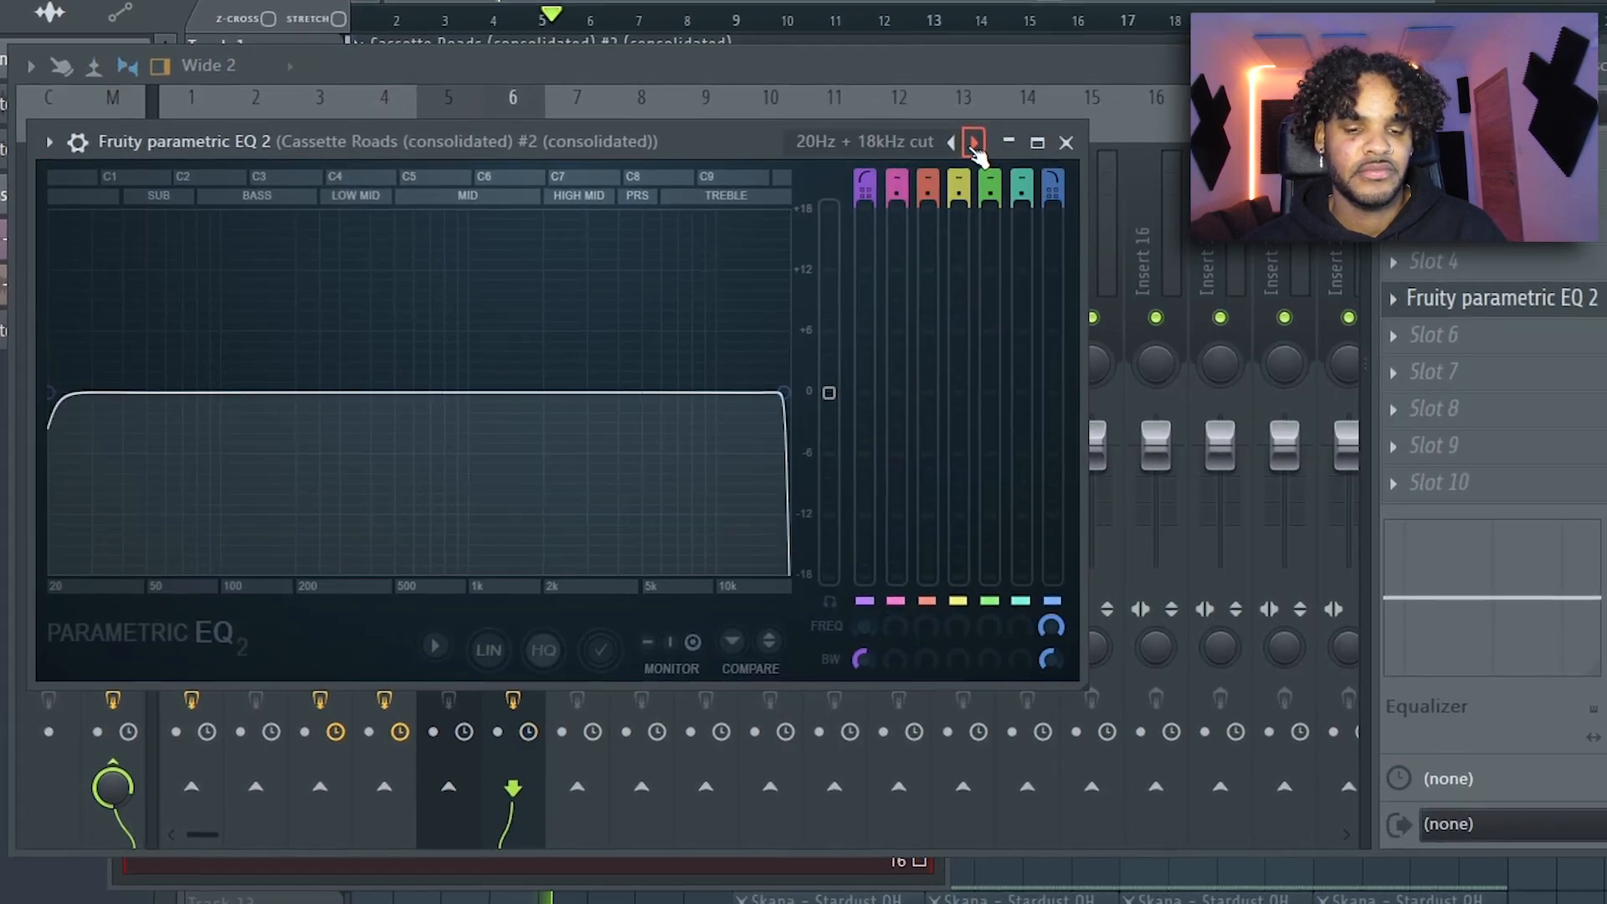
{"action": "left_click_drag", "start_coordinate": [109, 381], "coordinate": [267, 398]}
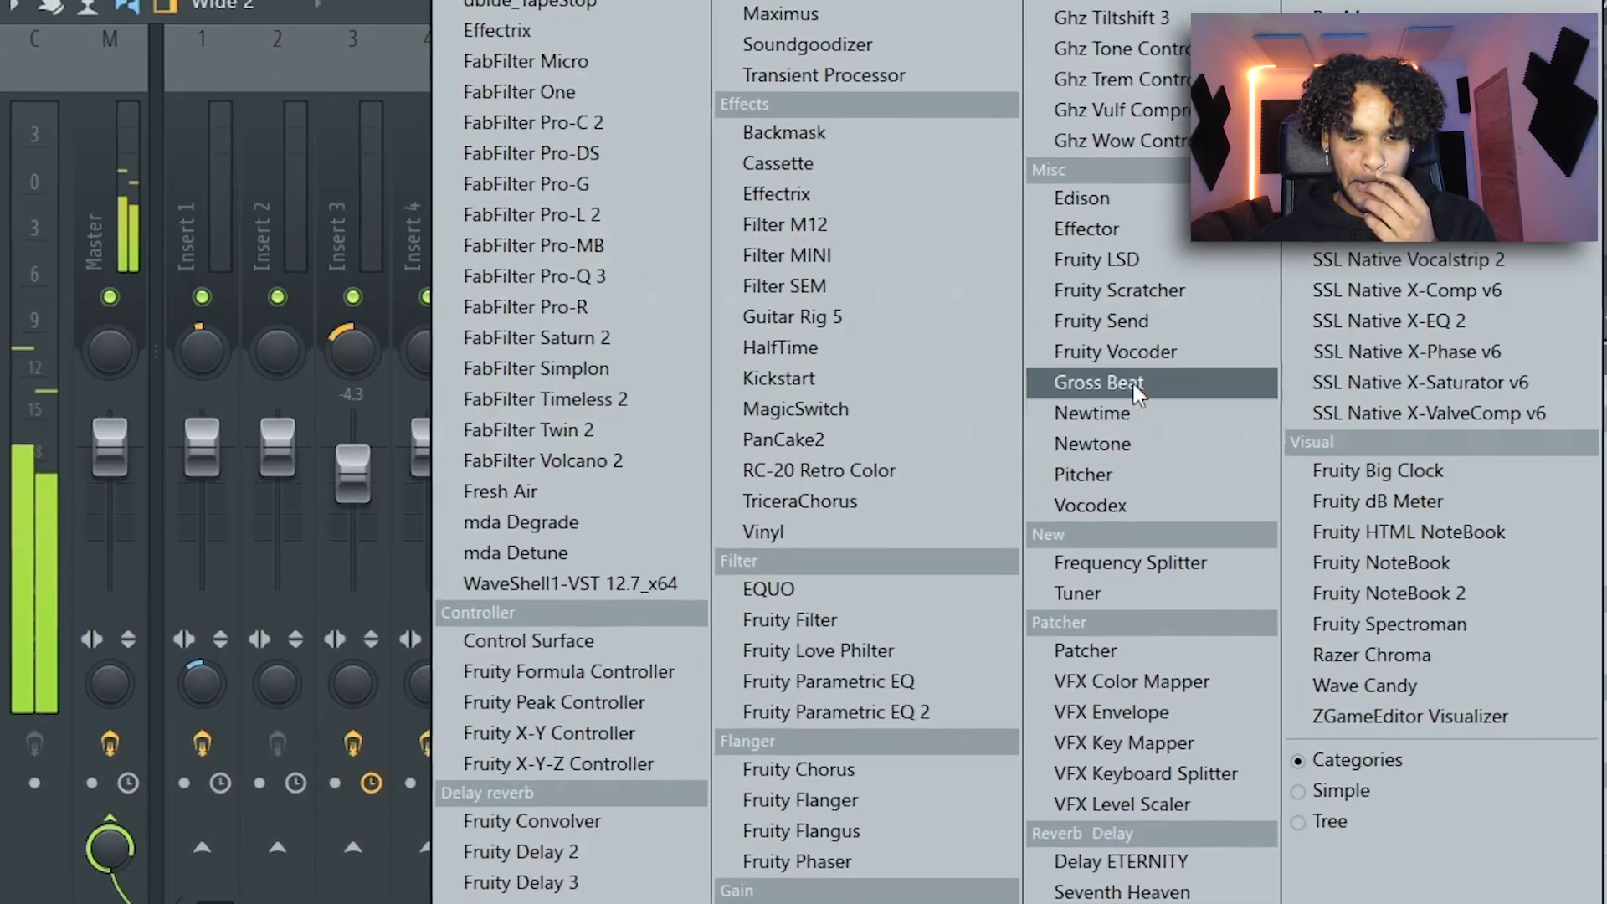
Step: Add another Fruity Parametric EQ 2 to the Cassette Roads mixer track and adjust its bands
{"action": "left_click", "coordinate": [989, 733]}
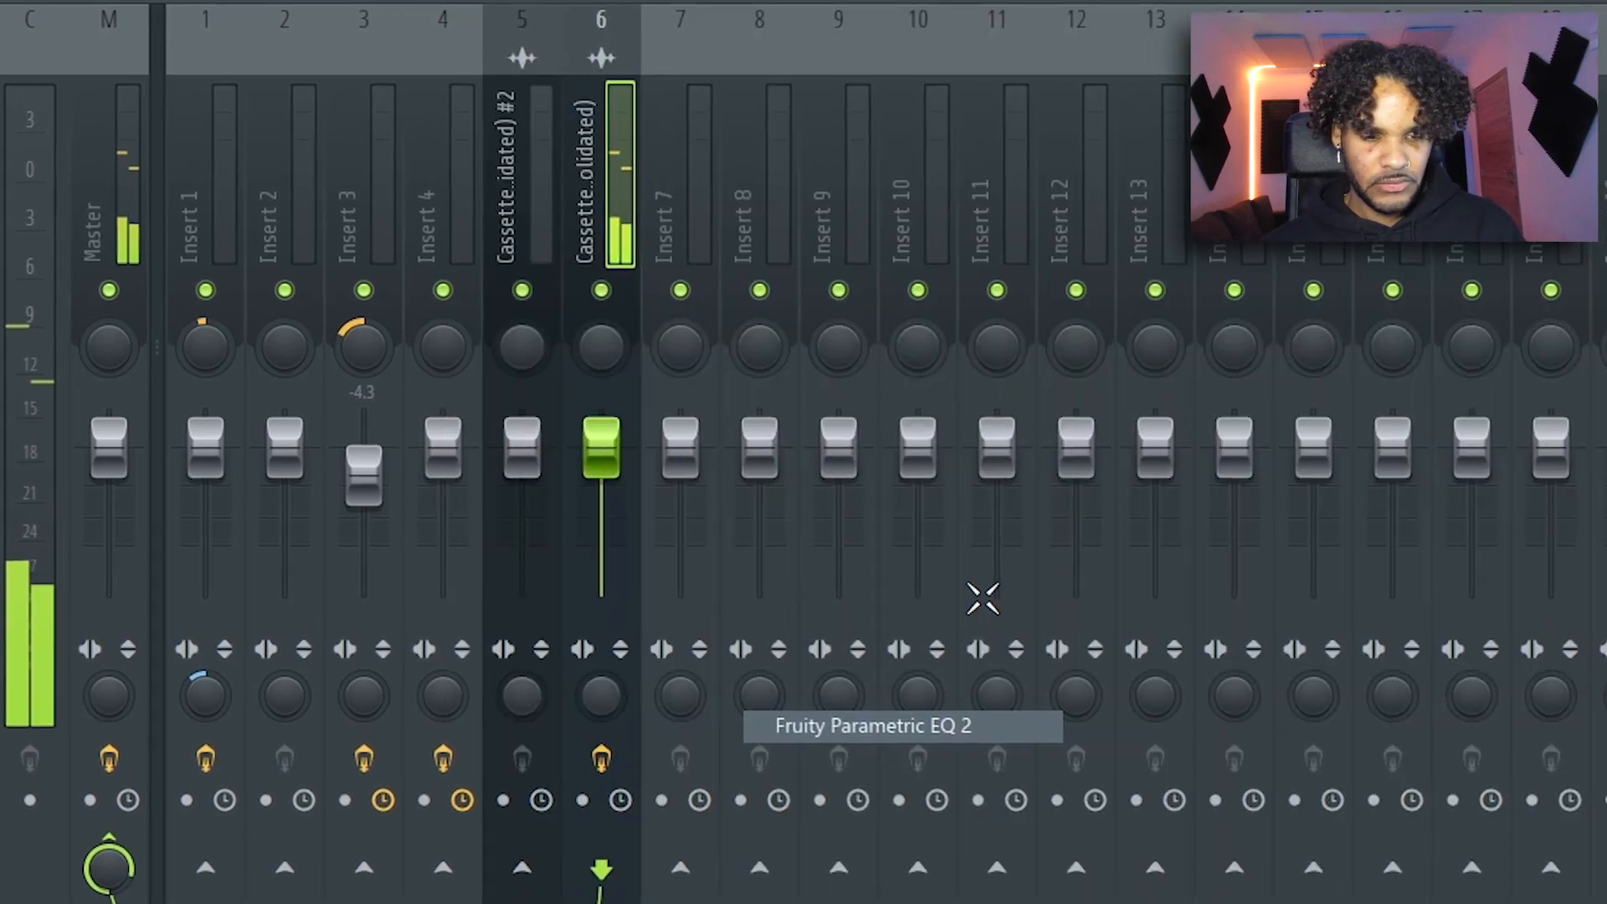
{"action": "left_click_drag", "start_coordinate": [542, 430], "coordinate": [549, 436]}
{"action": "mouse_move", "coordinate": [756, 439]}
{"action": "left_mouse_down"}
{"action": "mouse_move", "coordinate": [829, 463]}
{"action": "mouse_move", "coordinate": [740, 457]}
{"action": "left_mouse_up"}
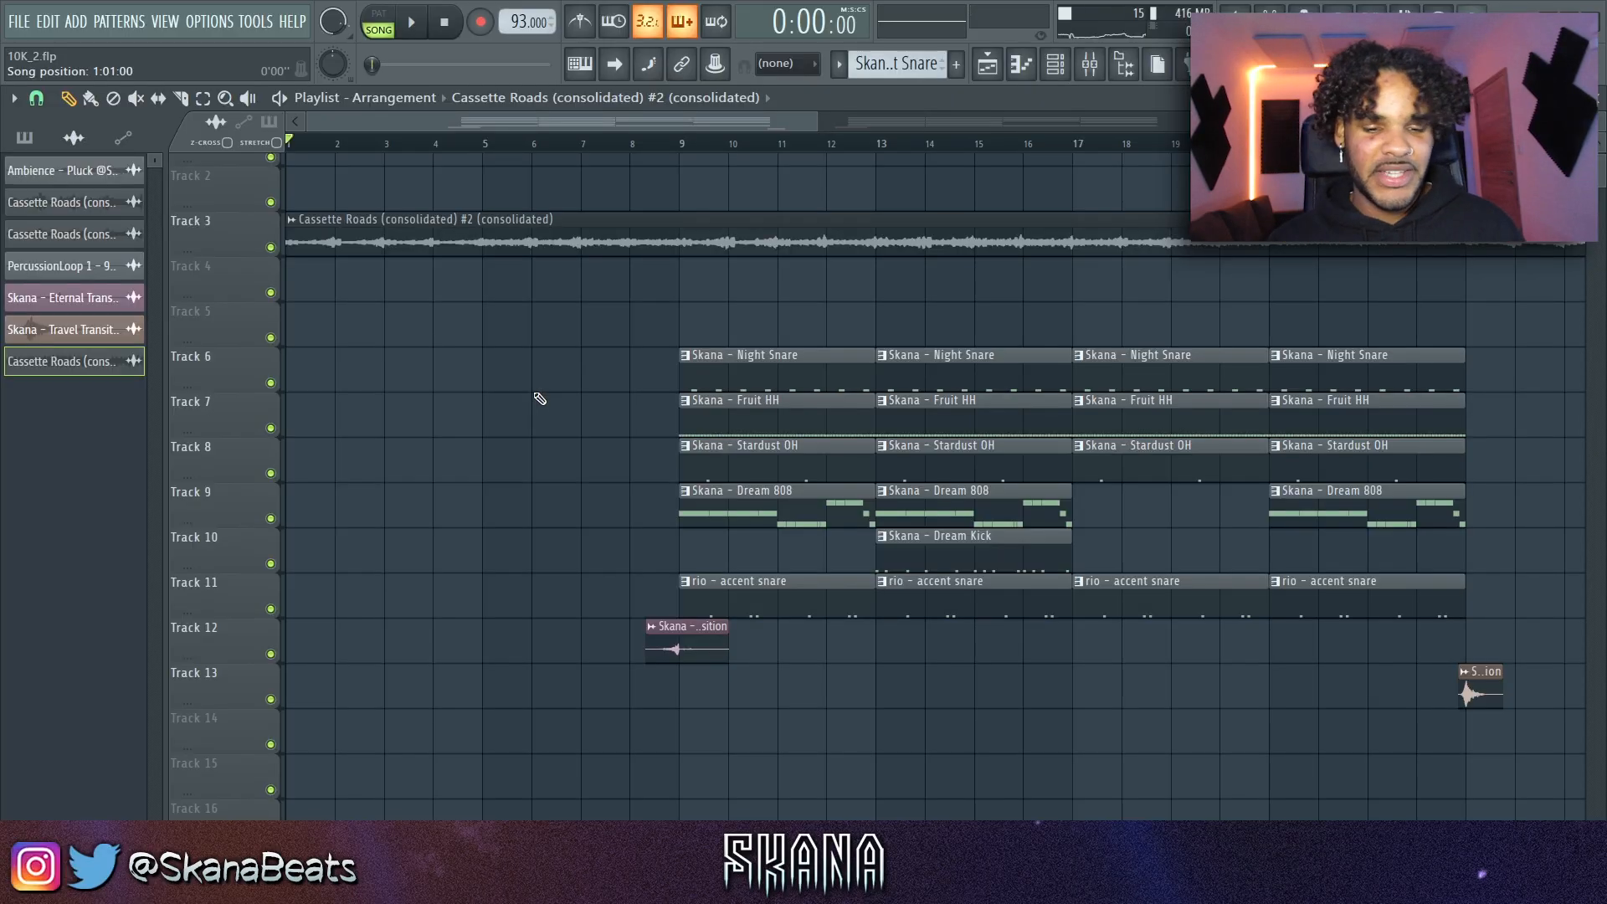
{"action": "left_click", "coordinate": [728, 378]}
{"action": "key", "text": "ctrl+s"}
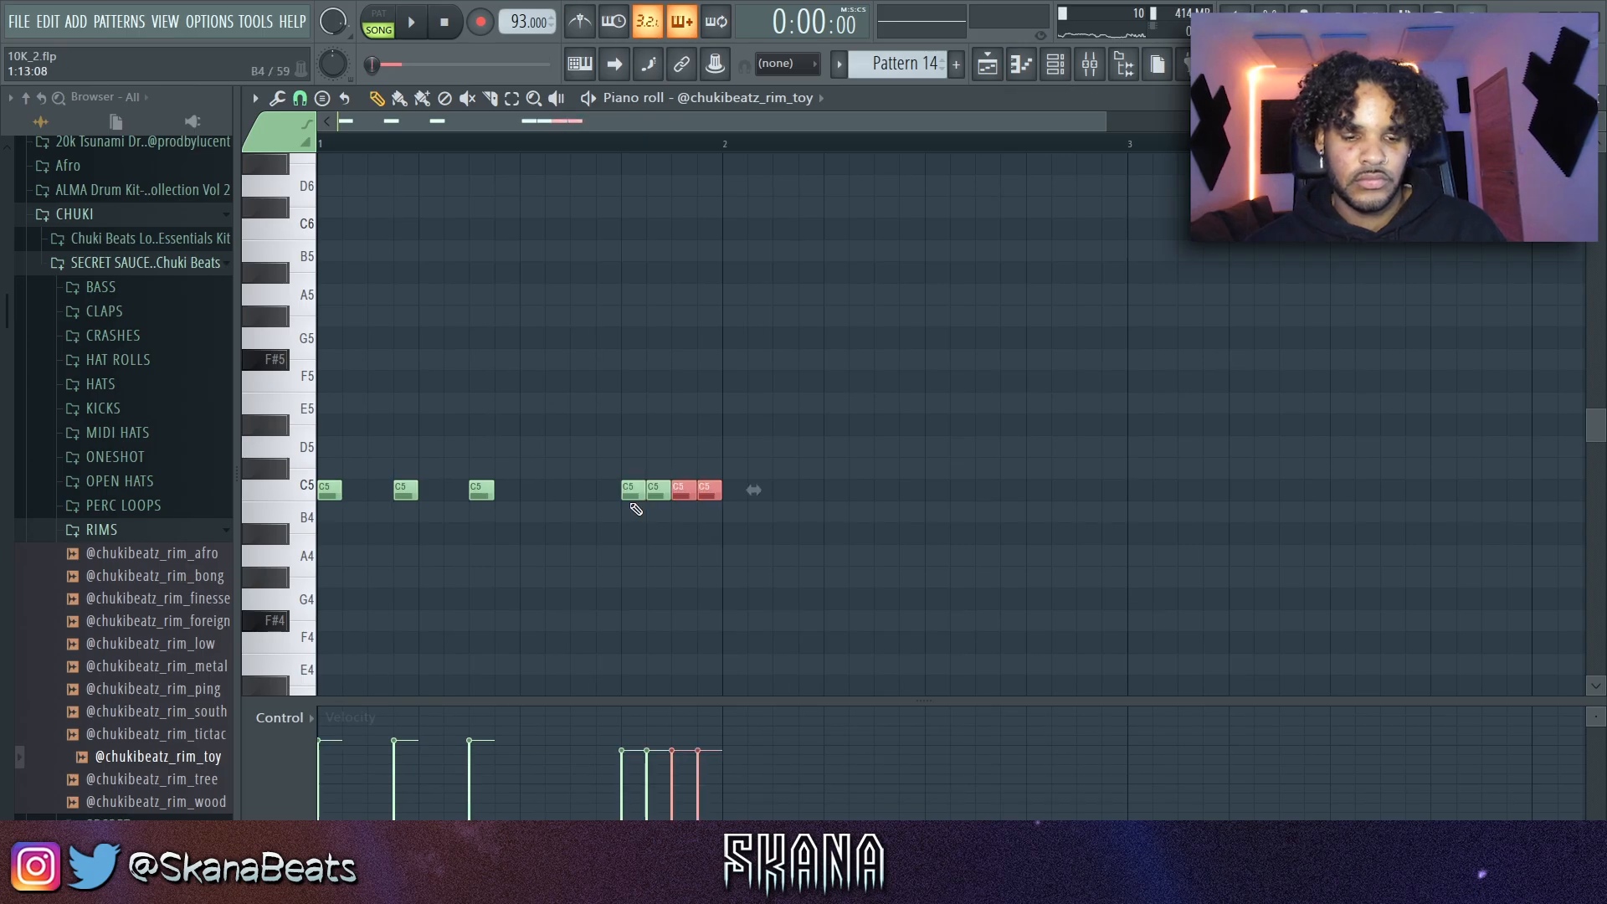
{"action": "right_click", "coordinate": [710, 338], "text": "ctrl"}
{"action": "key", "text": "ctrl+b"}
{"action": "scroll", "coordinate": [694, 388], "scroll_direction": "down", "scroll_amount": 3}
{"action": "key", "text": "ctrl+s"}
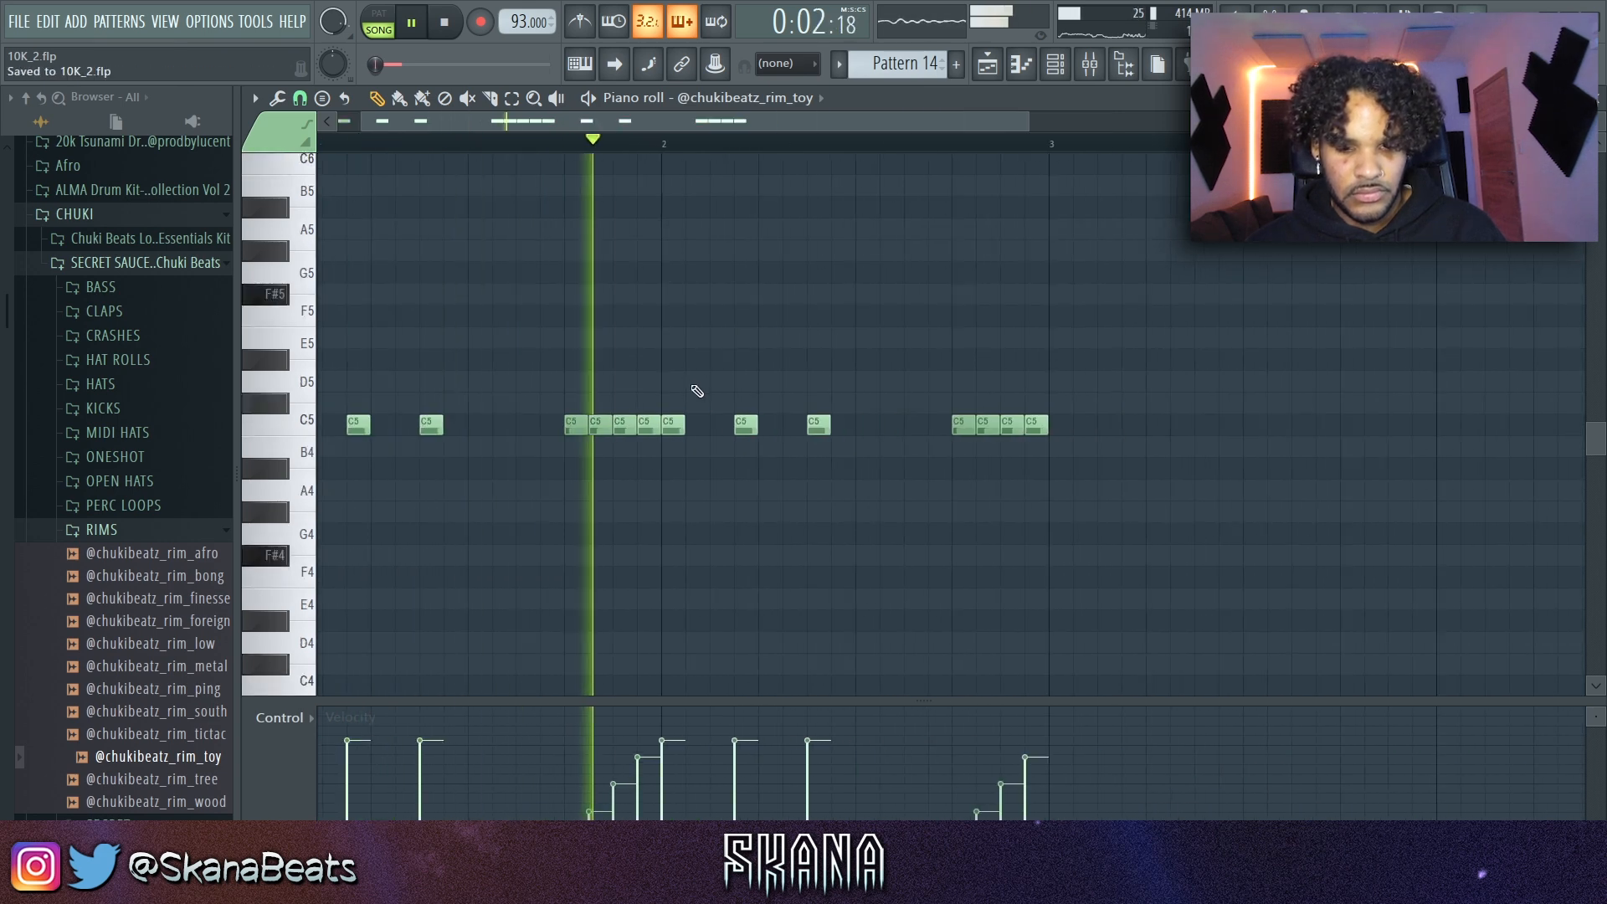
{"action": "scroll", "coordinate": [732, 376], "scroll_direction": "down", "scroll_amount": 2}
{"action": "key", "text": "ctrl+b"}
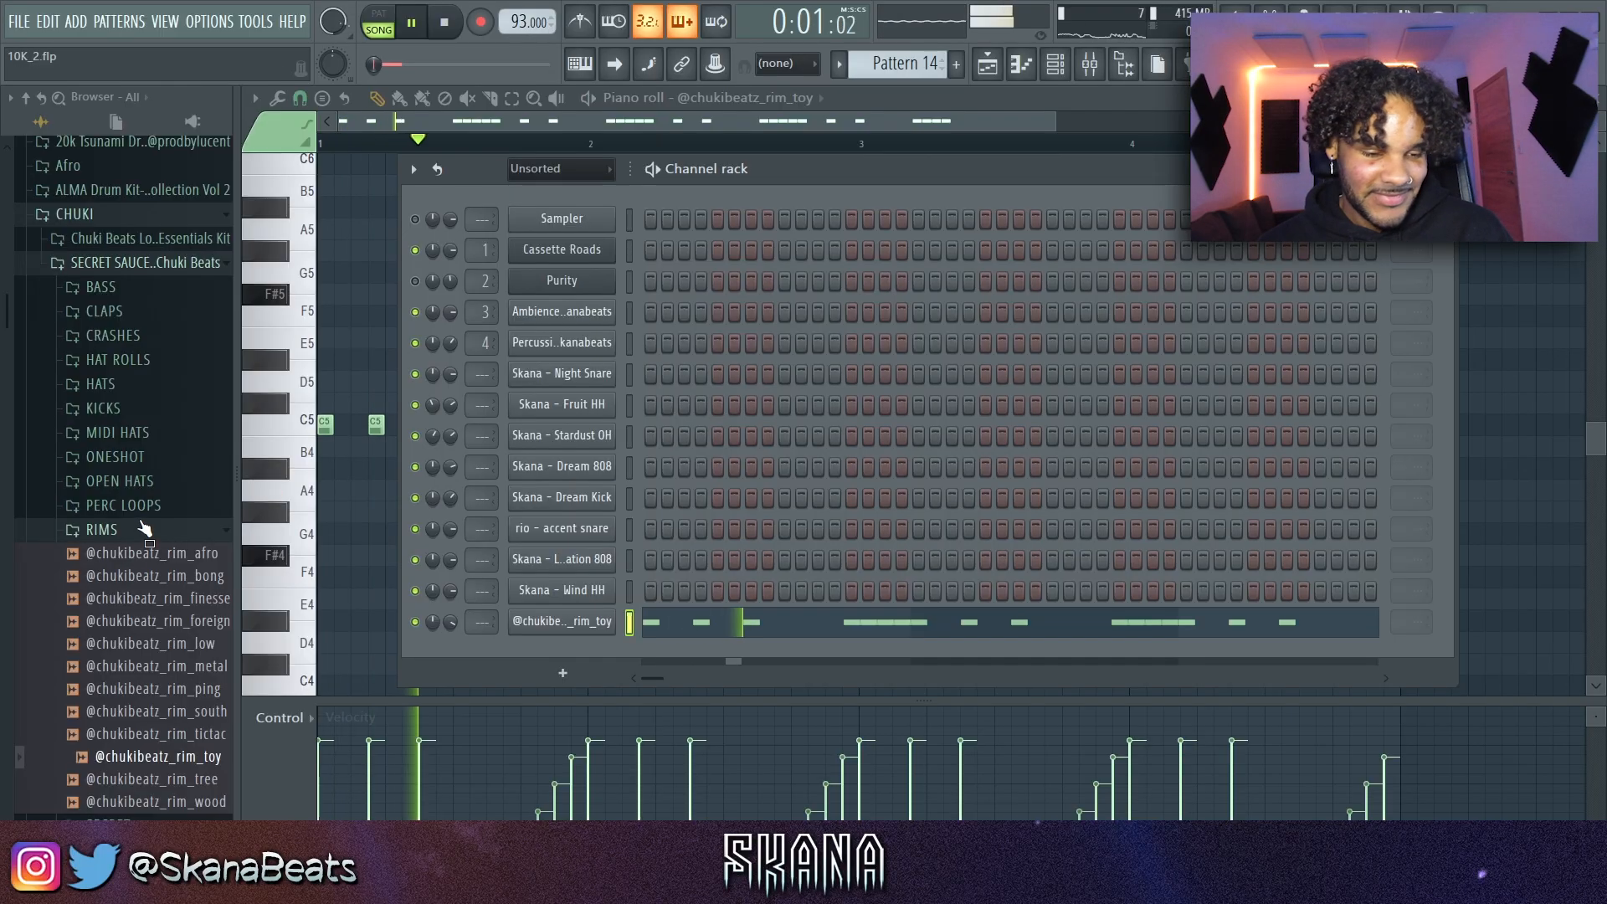
{"action": "left_click", "coordinate": [139, 508]}
{"action": "left_click", "coordinate": [142, 483]}
{"action": "left_click", "coordinate": [144, 506]}
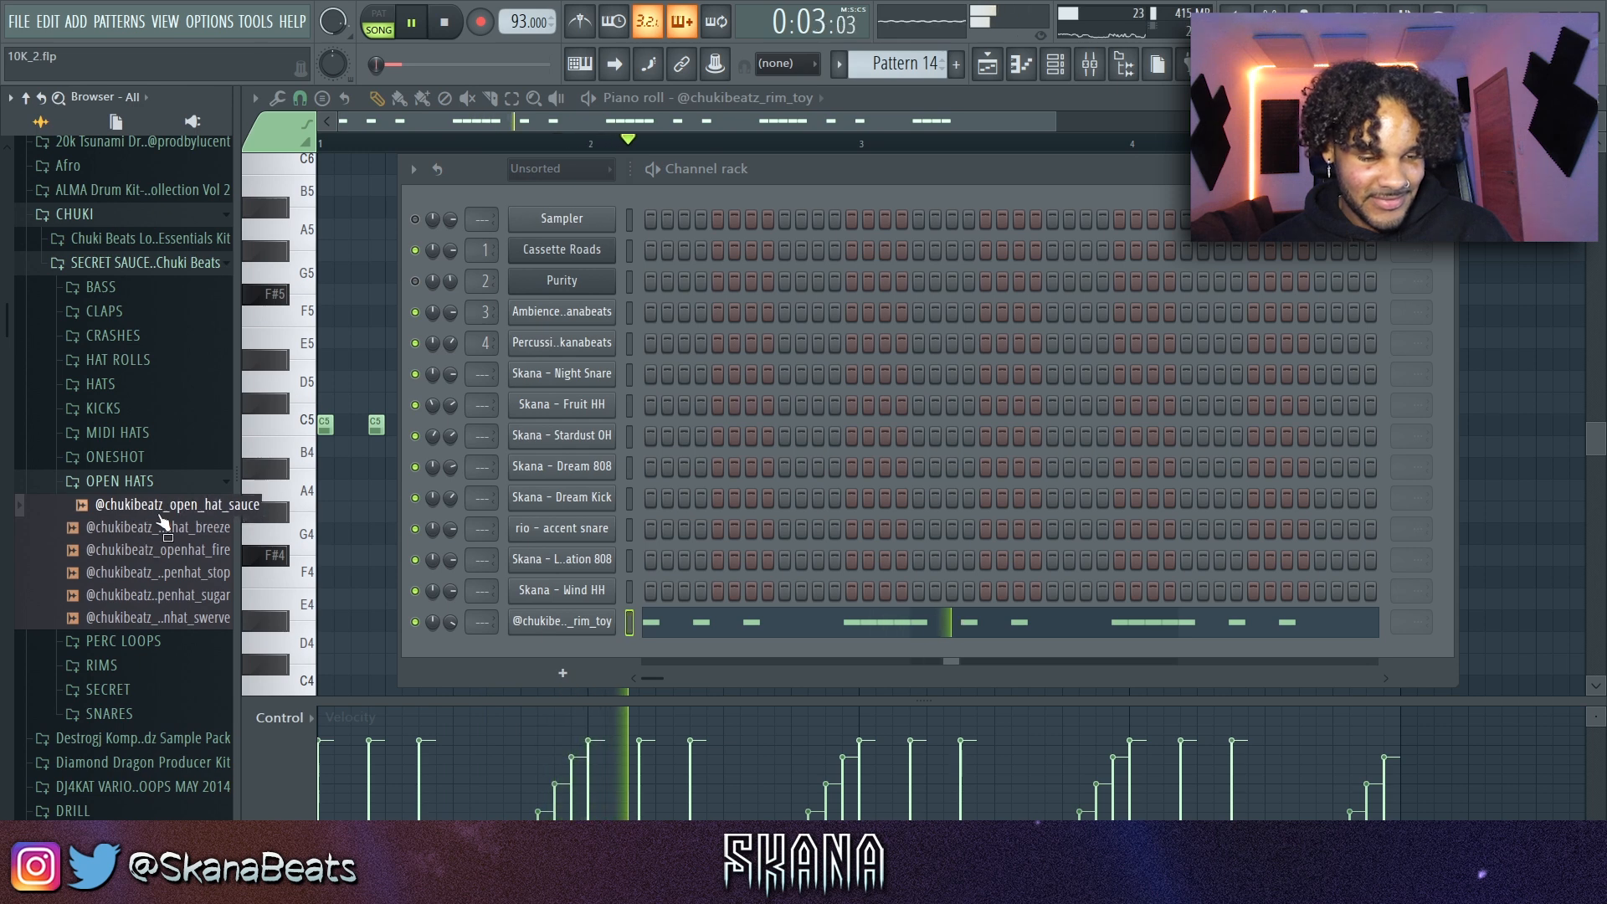
{"action": "left_click_drag", "start_coordinate": [599, 653], "coordinate": [755, 665]}
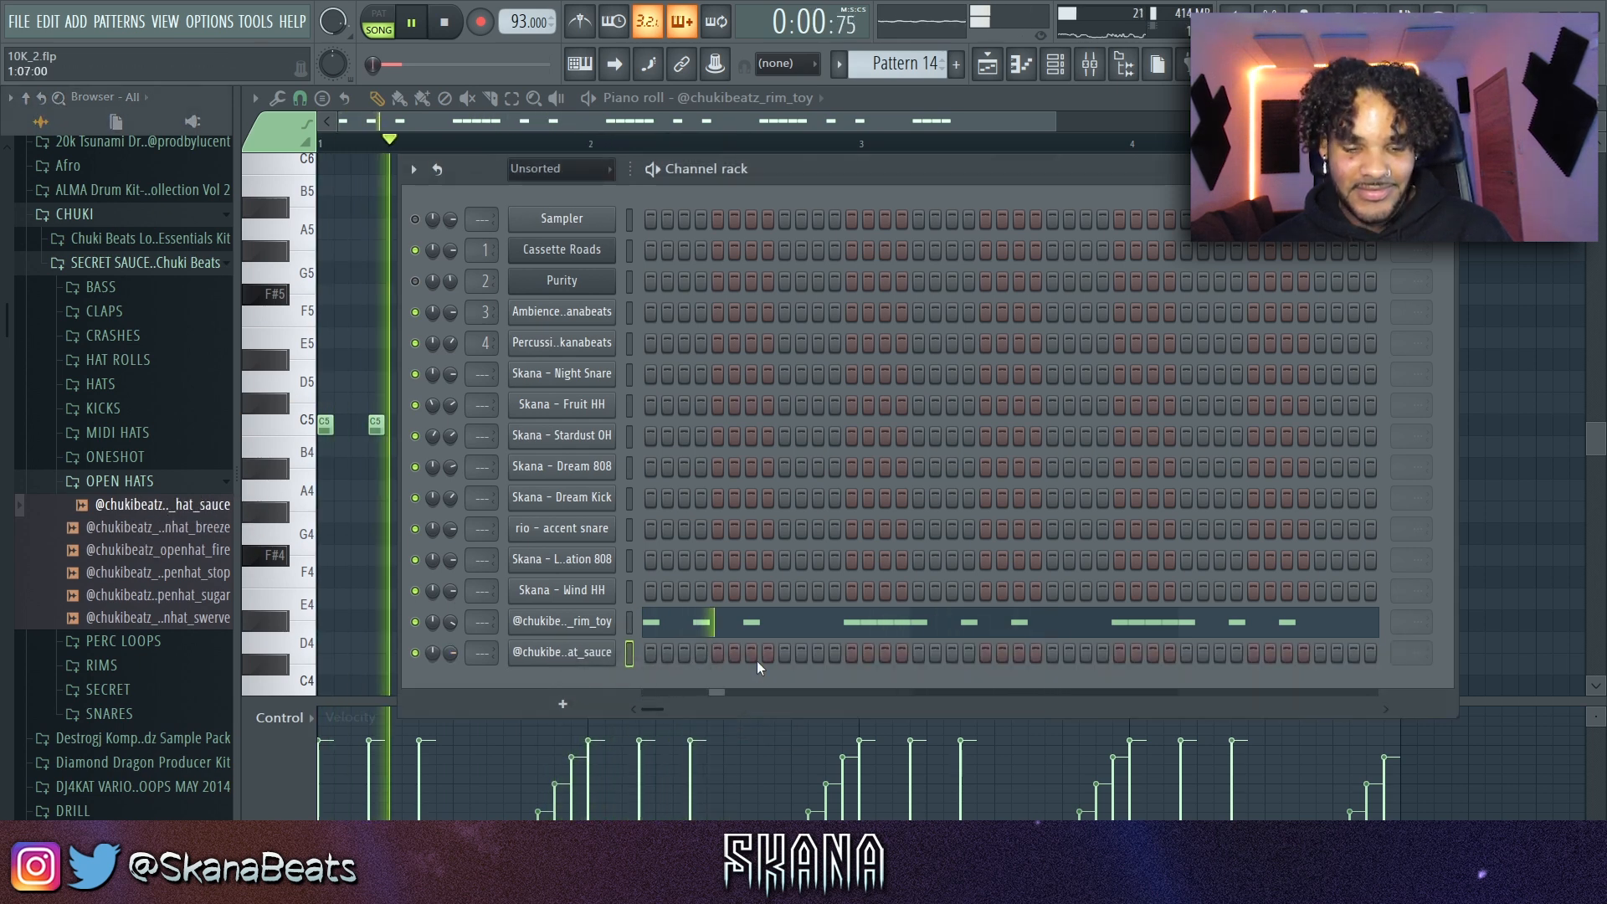
{"action": "left_click", "coordinate": [717, 653]}
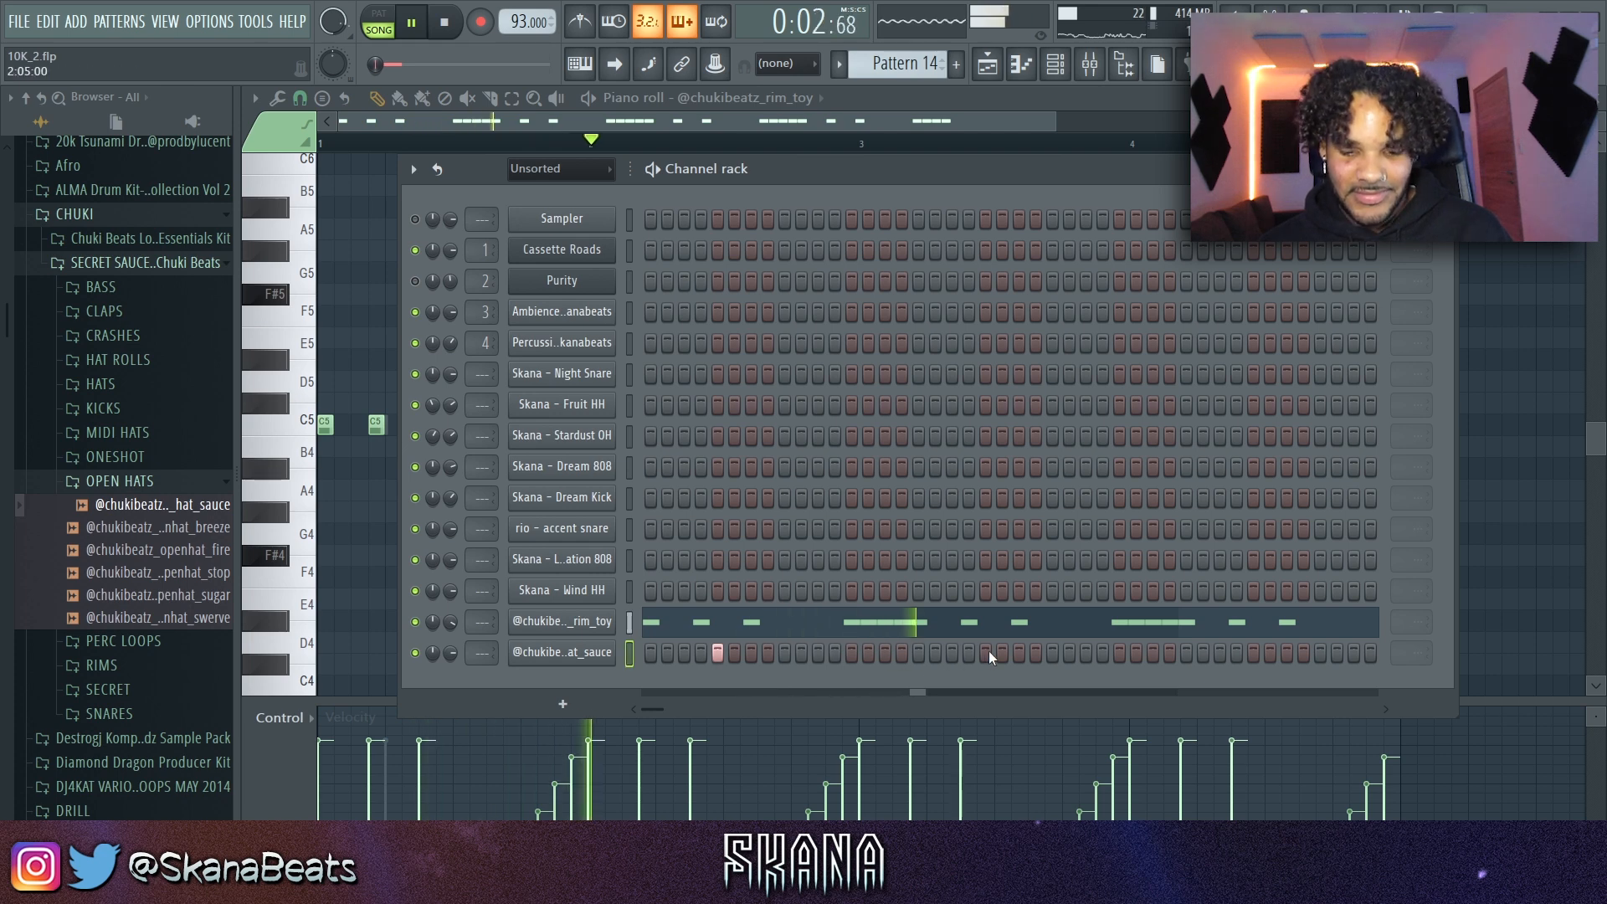
Step: Convert the open hat step to a piano roll note and repeat it in every bar of the pattern
{"action": "right_click", "coordinate": [592, 652]}
{"action": "left_click", "coordinate": [658, 584]}
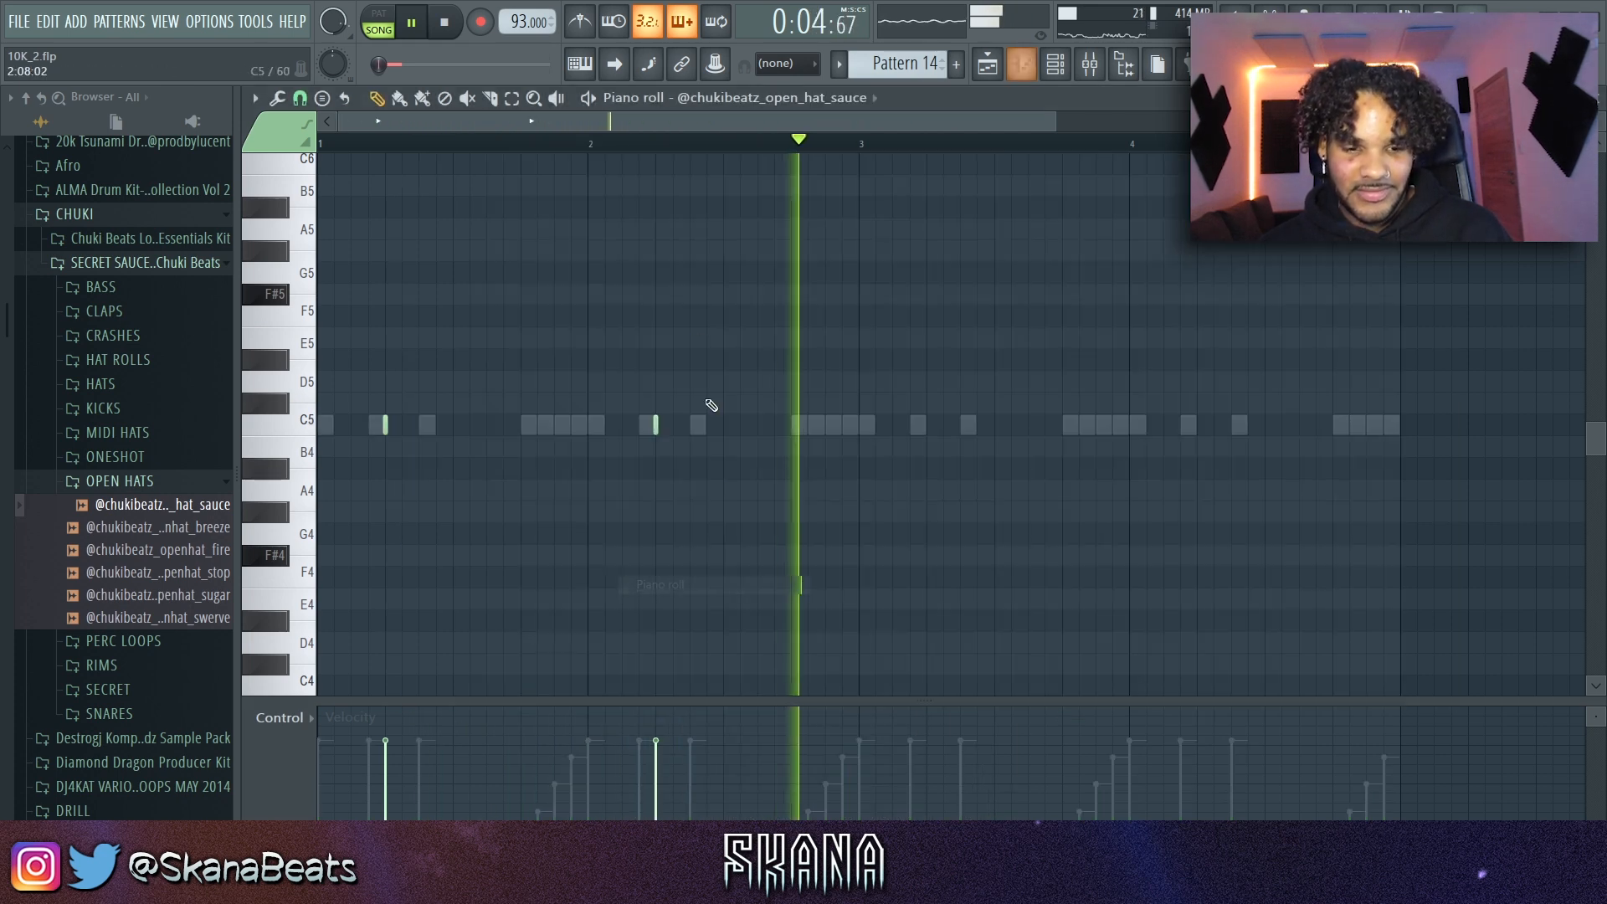
{"action": "left_click_drag", "start_coordinate": [862, 144], "coordinate": [38, 299]}
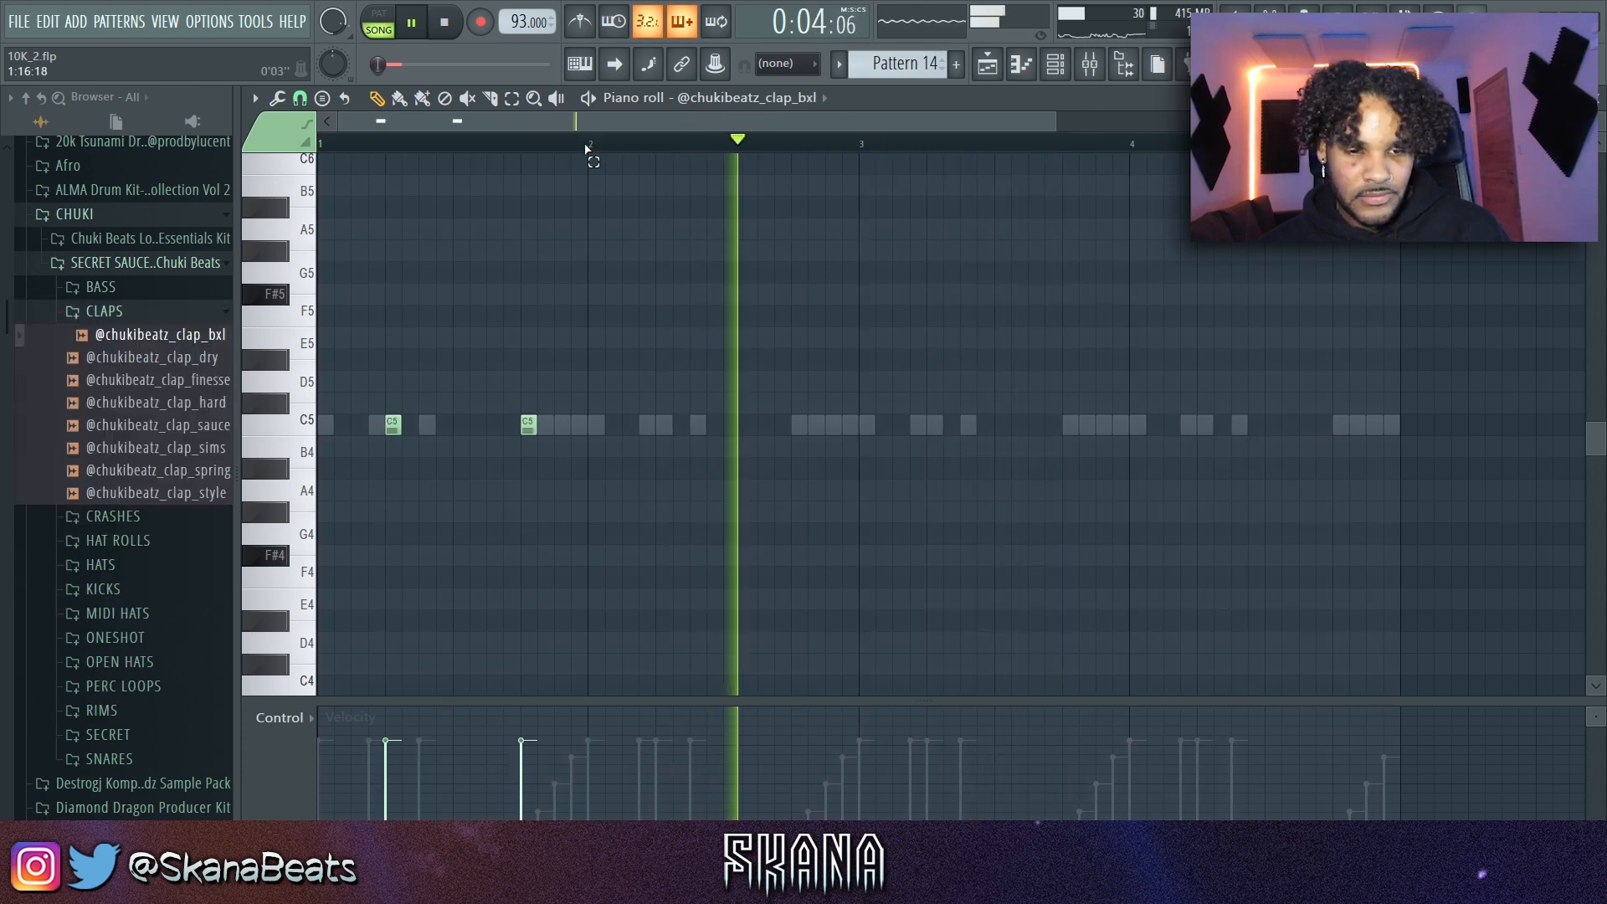
{"action": "left_click_drag", "start_coordinate": [586, 149], "coordinate": [108, 251]}
{"action": "key", "text": "ctrl+b"}
{"action": "left_click", "coordinate": [1326, 369], "text": "ctrl"}
{"action": "left_click_drag", "start_coordinate": [859, 149], "coordinate": [7, 191]}
{"action": "key", "text": "ctrl+b"}
Step: Remove a CDK4 - Everyday Kick note near the end of bar 2, duplicate the two-bar kick part across four bars and save the project
{"action": "left_click_drag", "start_coordinate": [1417, 348], "coordinate": [358, 512]}
{"action": "scroll", "coordinate": [496, 499], "scroll_direction": "down", "scroll_amount": 3}
{"action": "scroll", "coordinate": [495, 499], "scroll_direction": "down", "scroll_amount": 2}
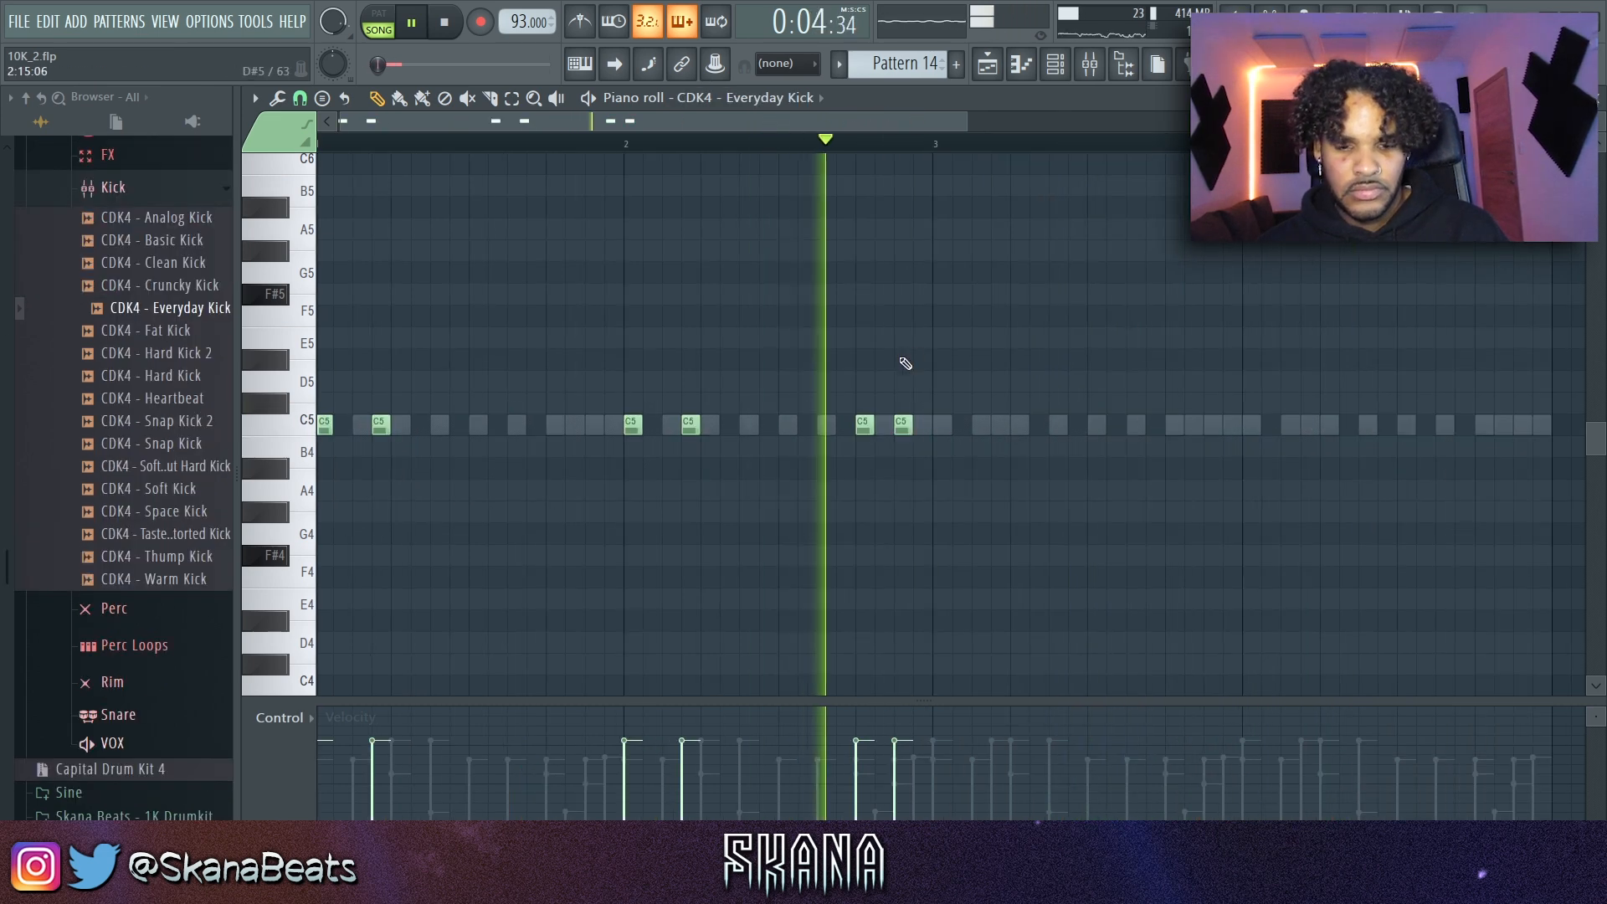
{"action": "key", "text": "space"}
{"action": "key", "text": "space"}
{"action": "right_click", "coordinate": [652, 425]}
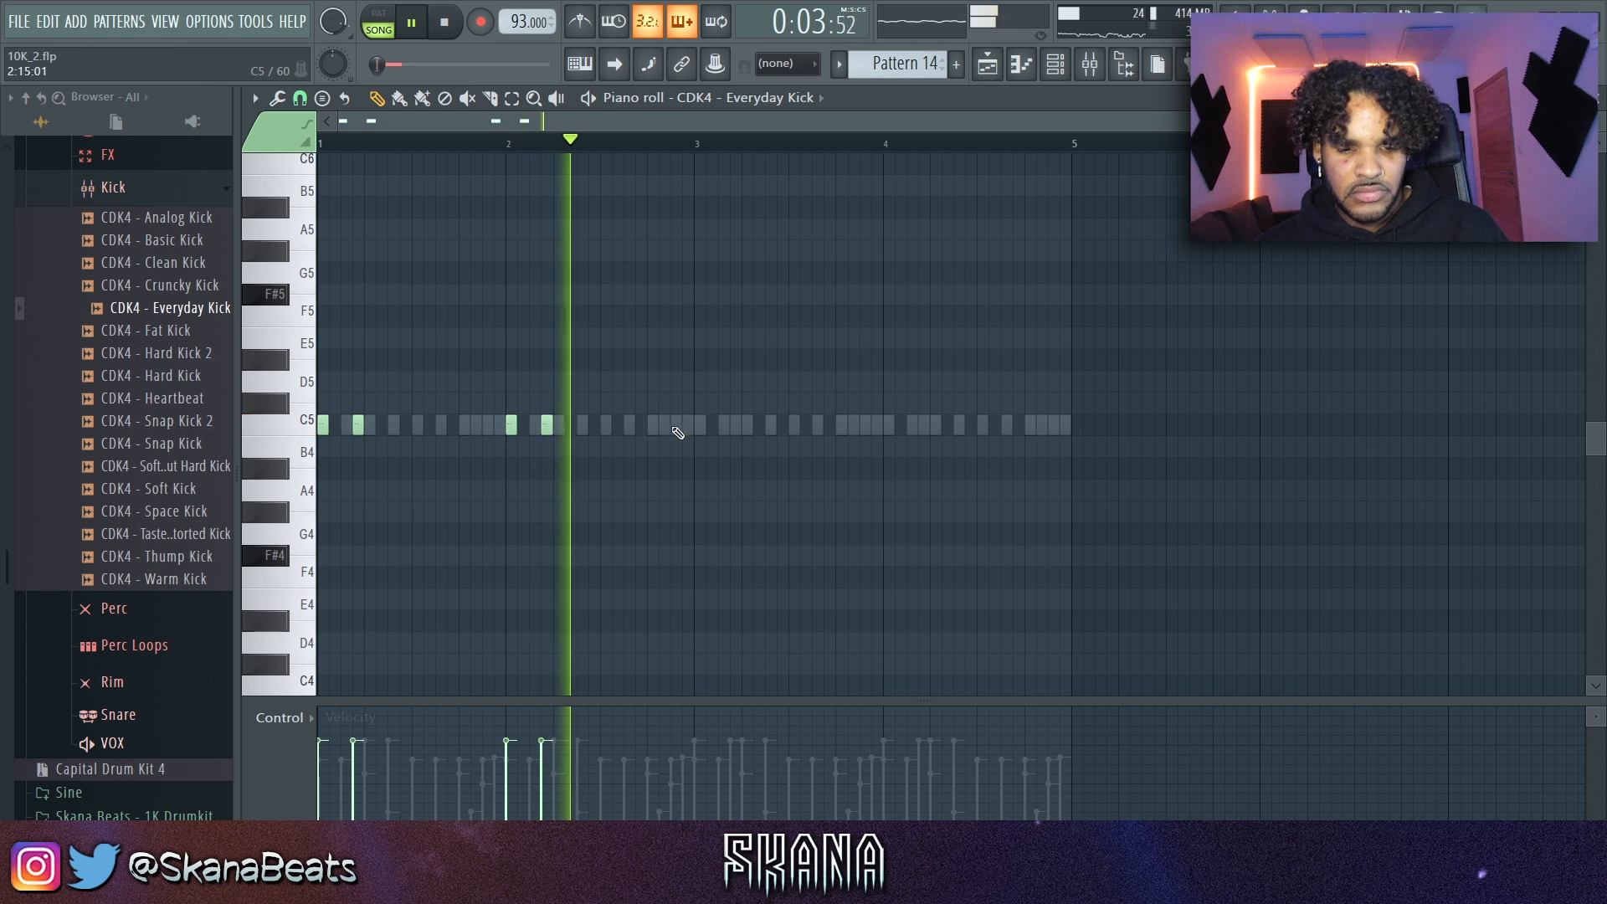
{"action": "left_click_drag", "start_coordinate": [700, 148], "coordinate": [24, 237], "text": "ctrl"}
{"action": "key", "text": "ctrl+b"}
{"action": "key", "text": "ctrl+d"}
{"action": "key", "text": "ctrl+s"}
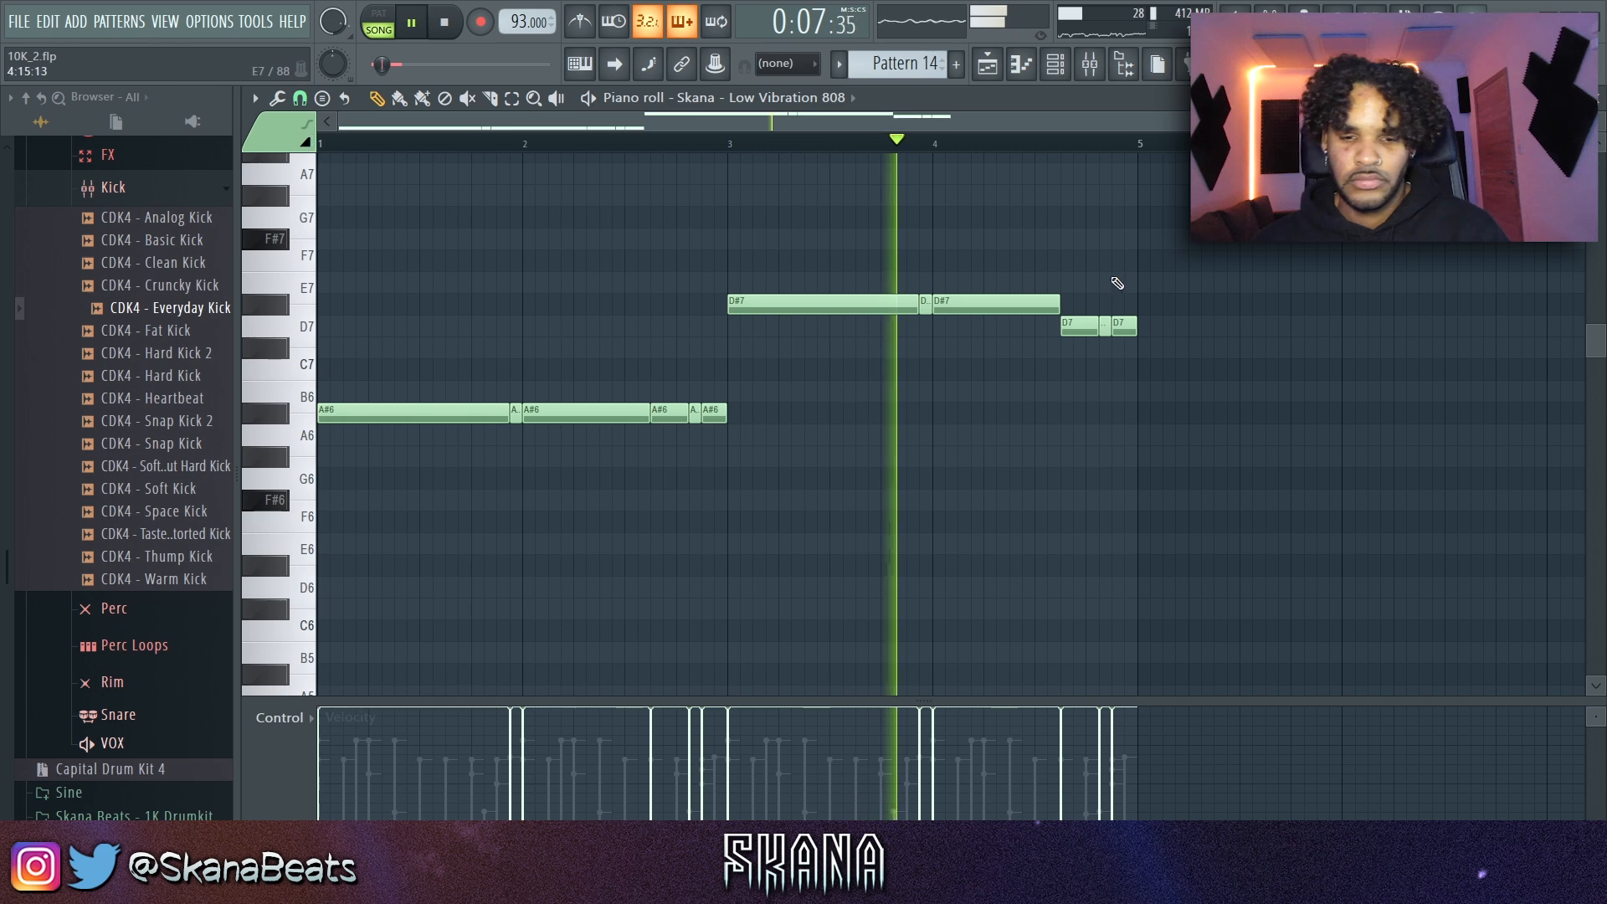
Step: Transpose all notes of the Skana - Low Vibration 808 down two octaves
{"action": "left_click", "coordinate": [961, 345]}
{"action": "right_click", "coordinate": [968, 346]}
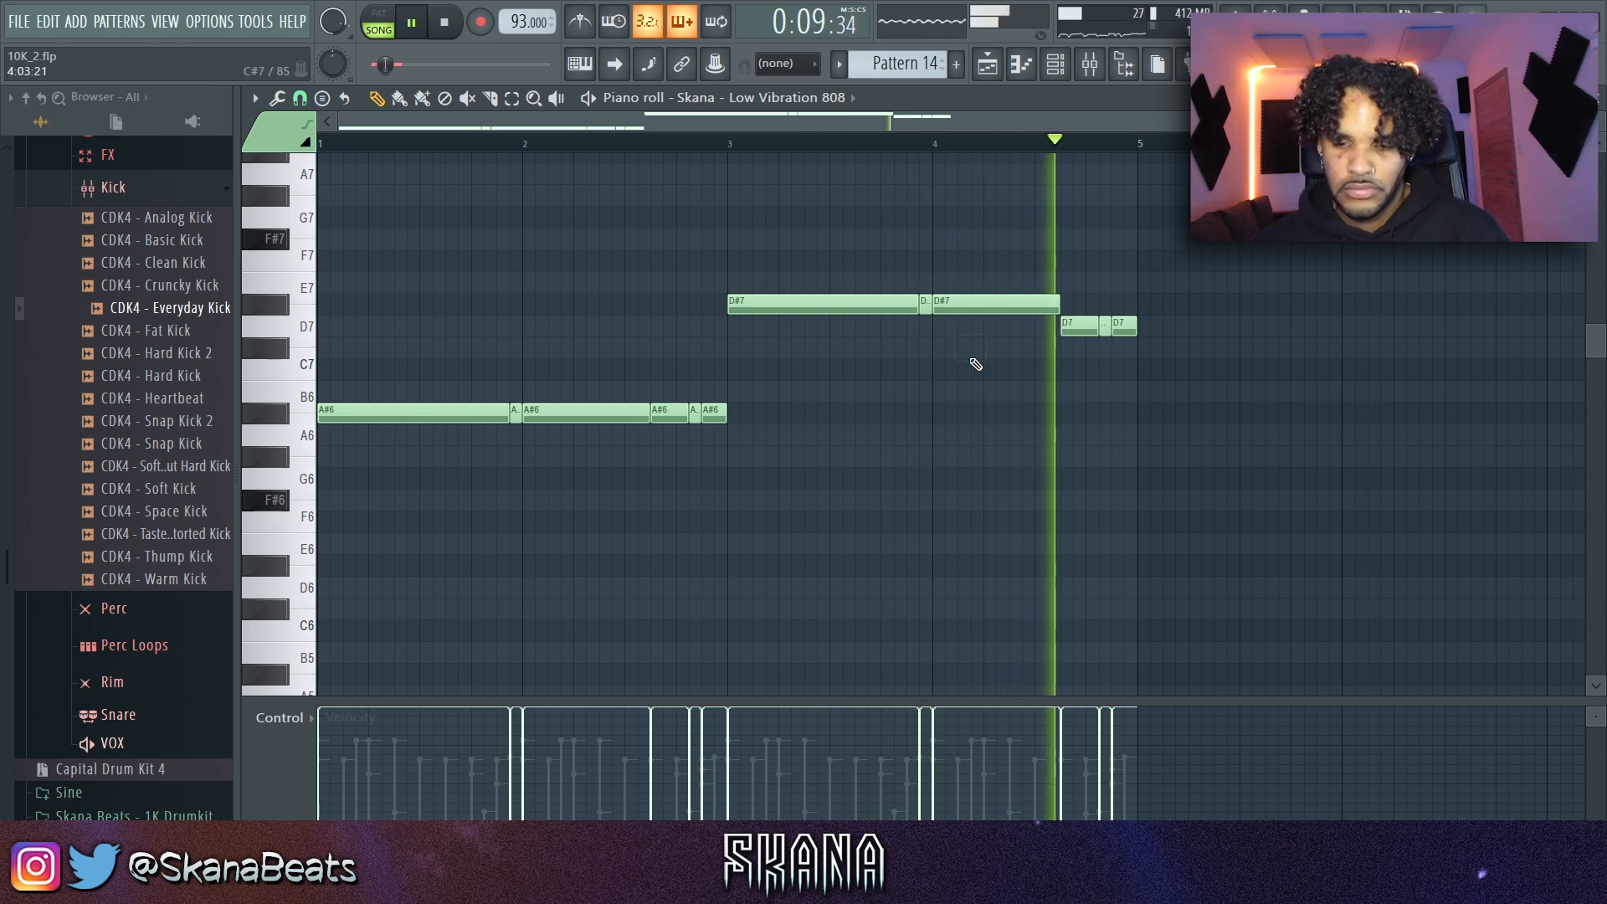
{"action": "key", "text": "ctrl+Down"}
{"action": "scroll", "coordinate": [971, 361], "scroll_direction": "down", "scroll_amount": 3}
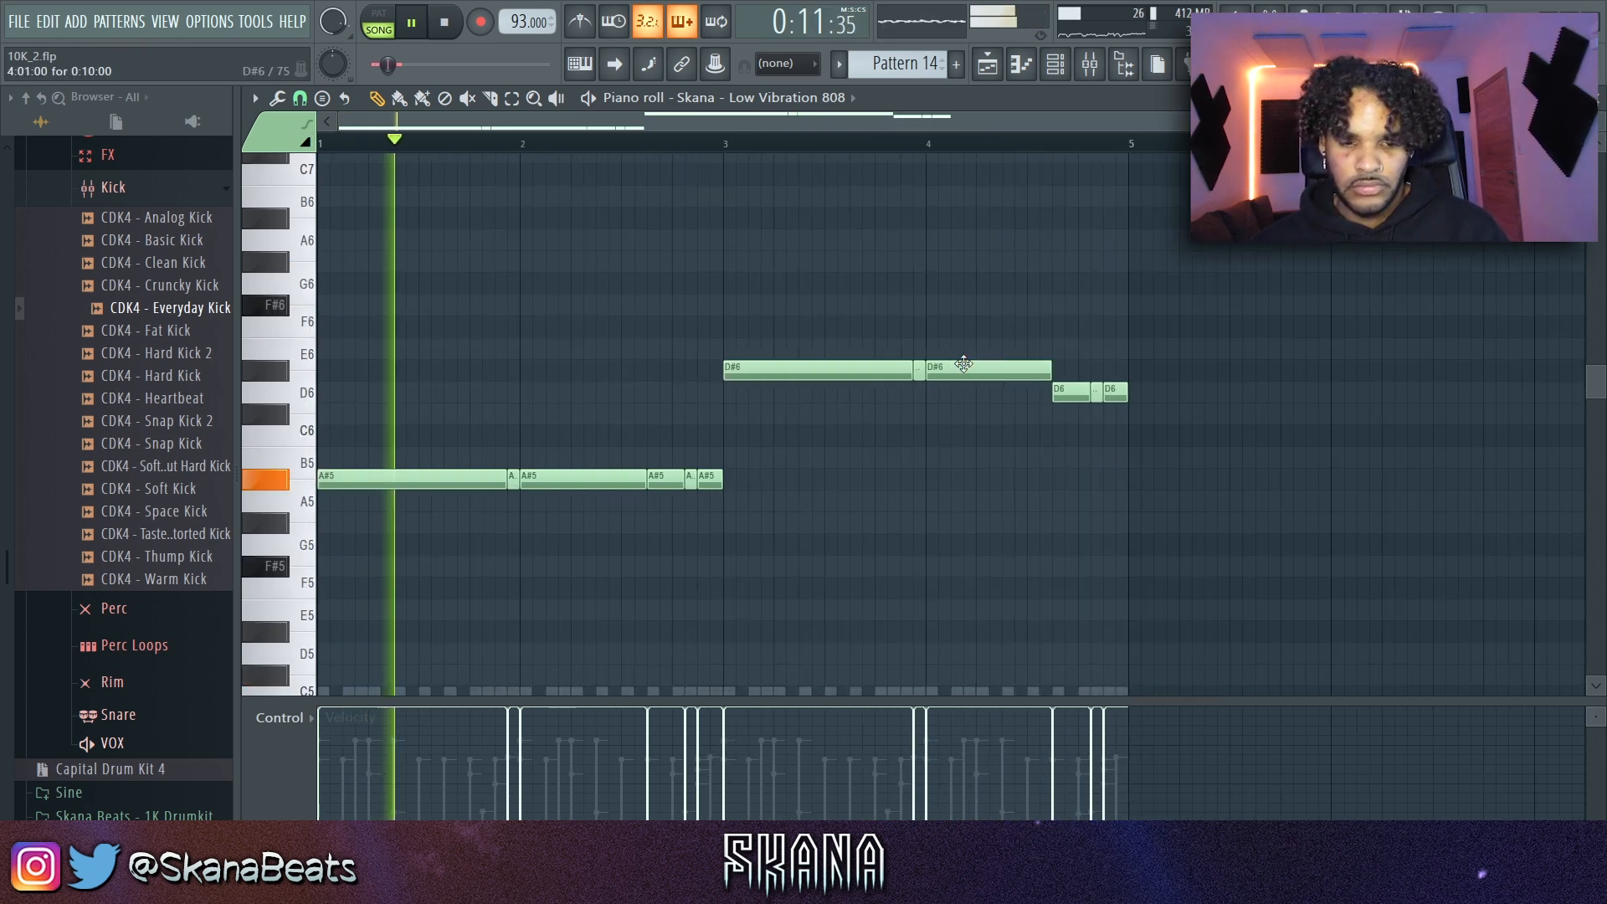
{"action": "key", "text": "ctrl+Down"}
{"action": "scroll", "coordinate": [962, 365], "scroll_direction": "down", "scroll_amount": 4}
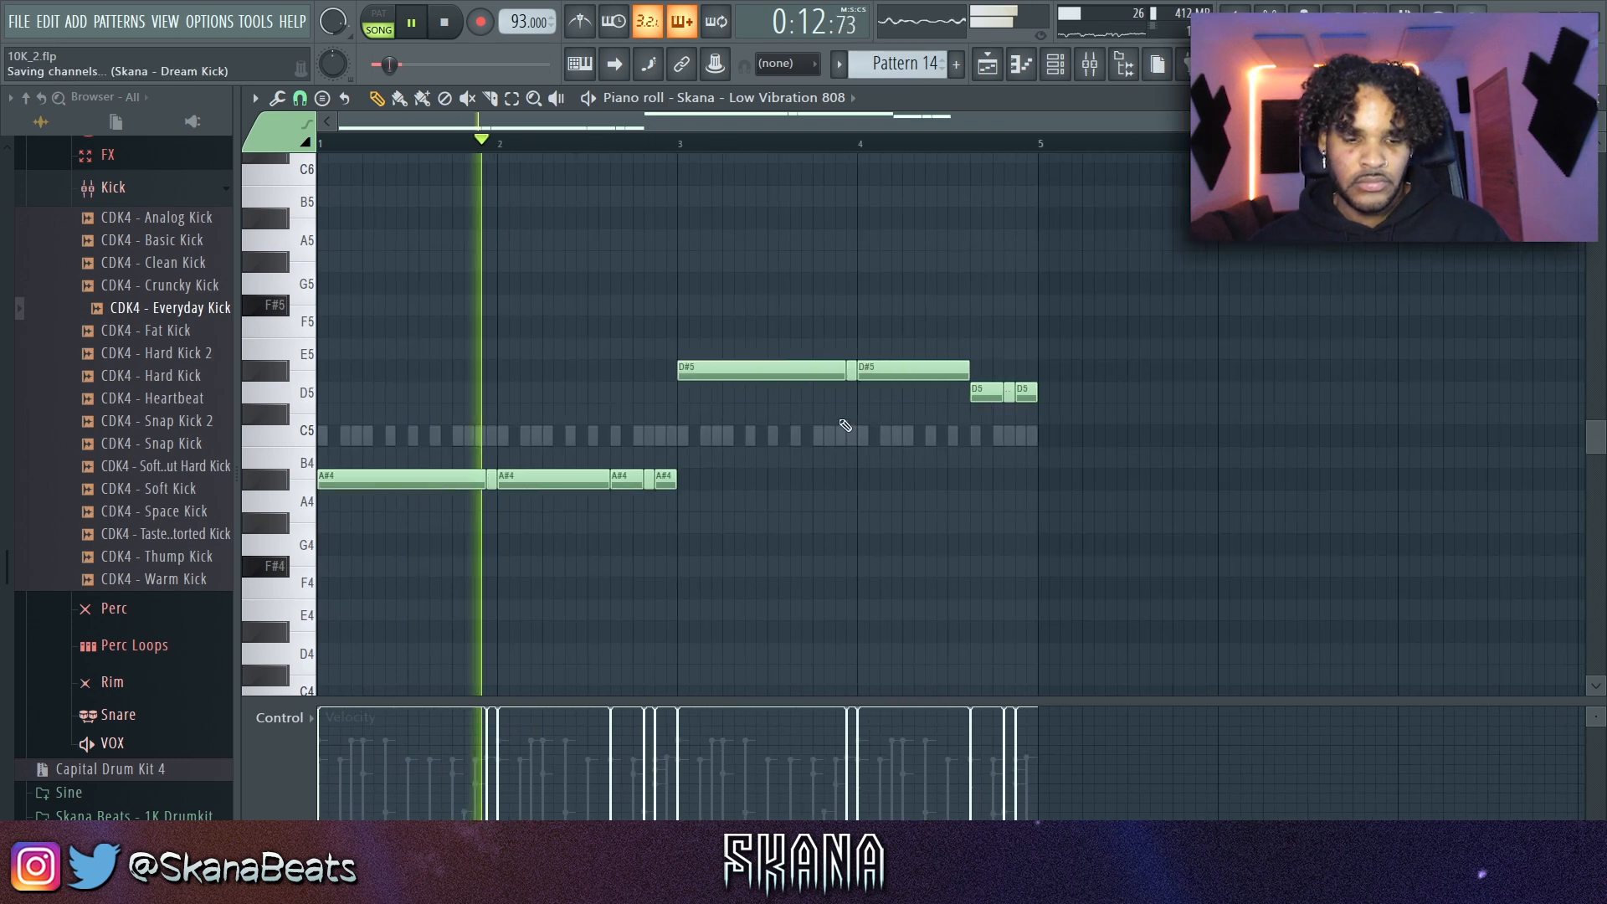
Step: Check the Cassette Roads clip's channel settings and switch the channel rack from the Audio group back to Unsorted
{"action": "left_click", "coordinate": [305, 143]}
{"action": "key", "text": "F6"}
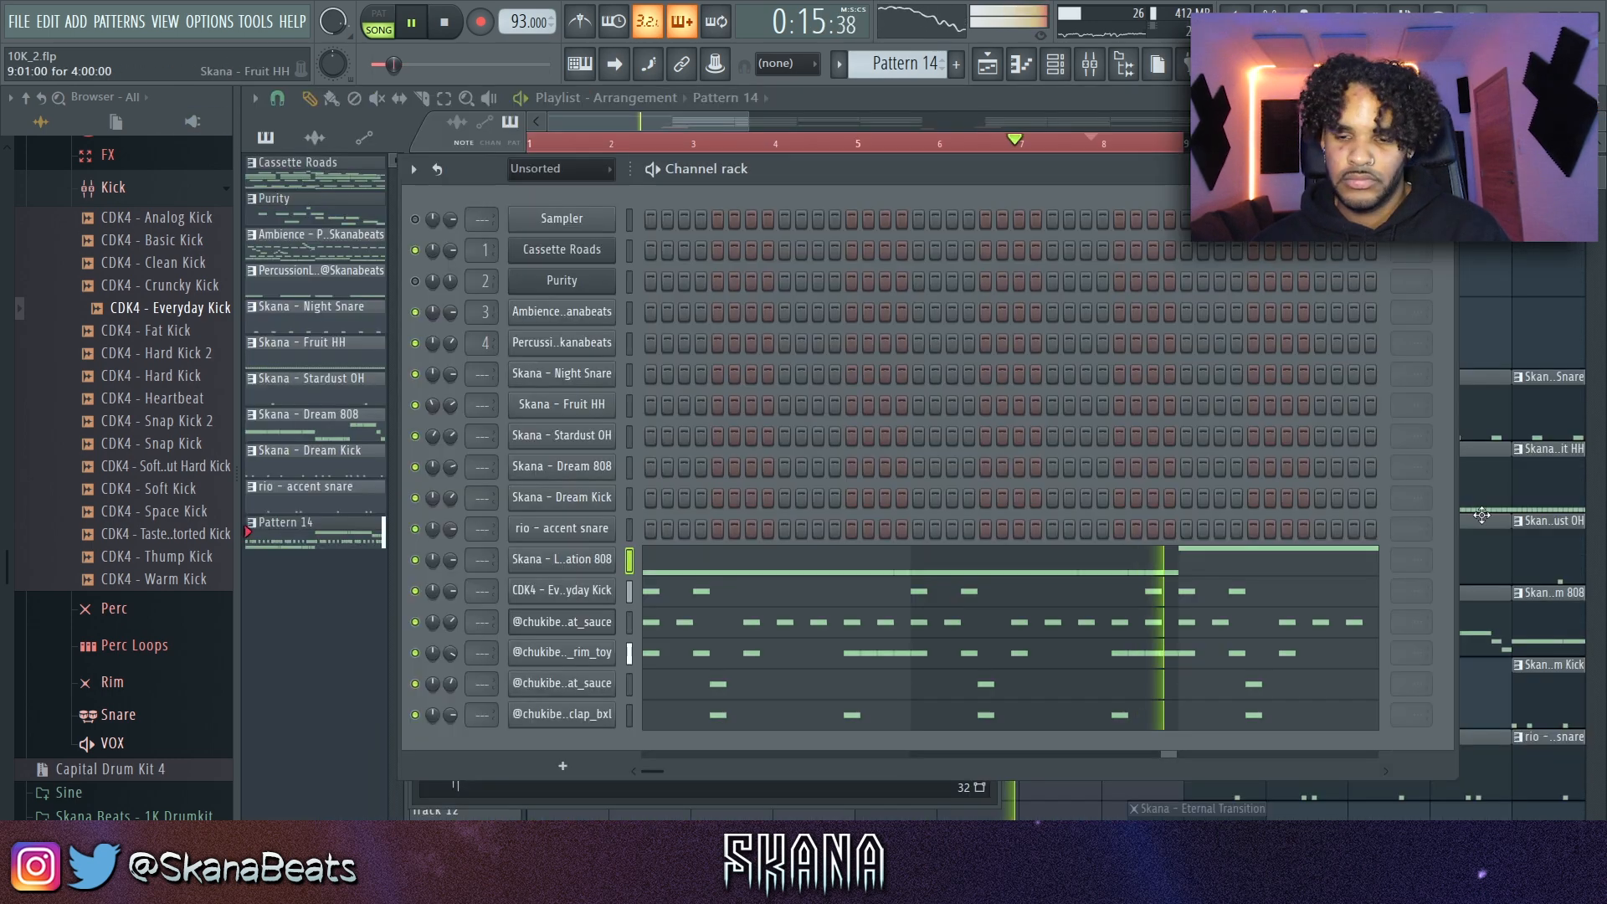
{"action": "key", "text": "F5"}
{"action": "double_click", "coordinate": [1062, 201]}
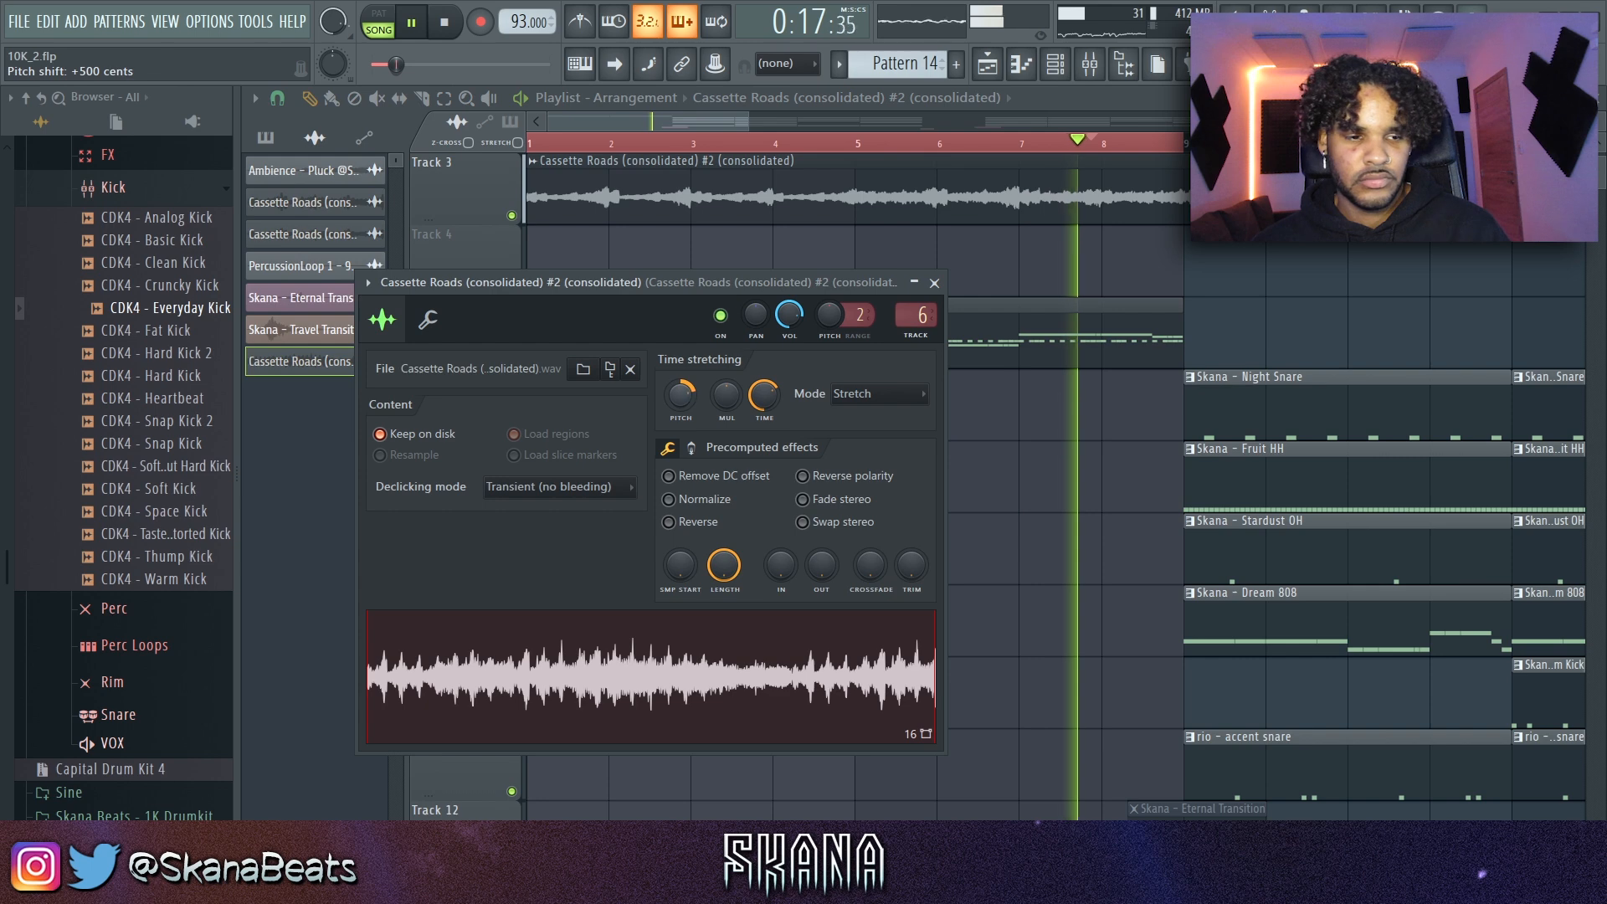
{"action": "left_click", "coordinate": [1054, 65]}
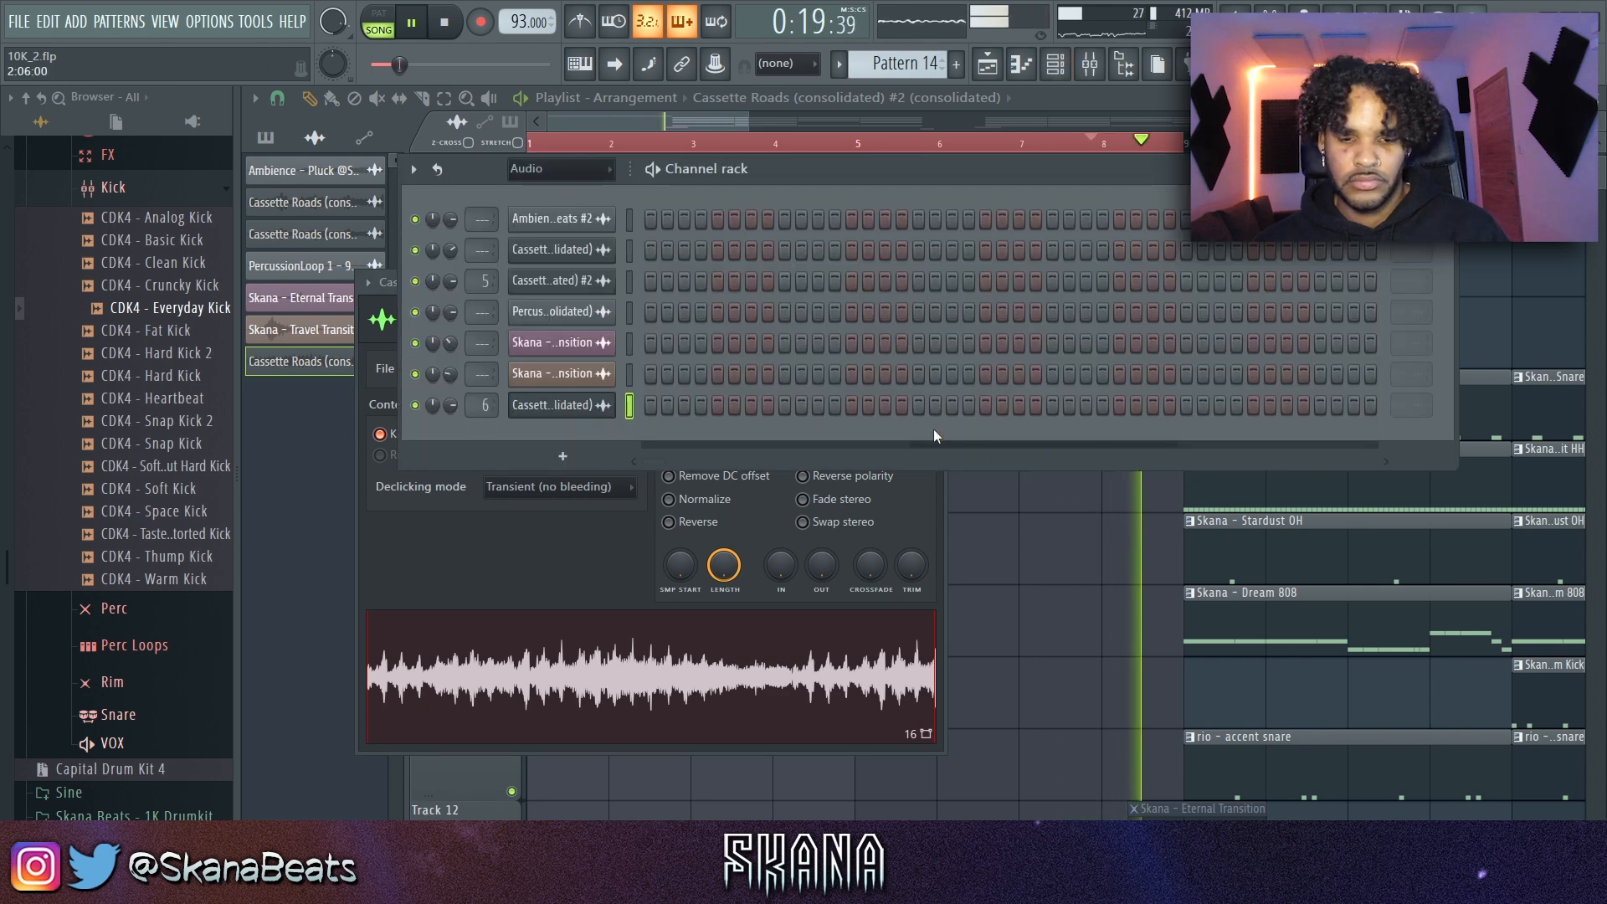
{"action": "left_click", "coordinate": [586, 169]}
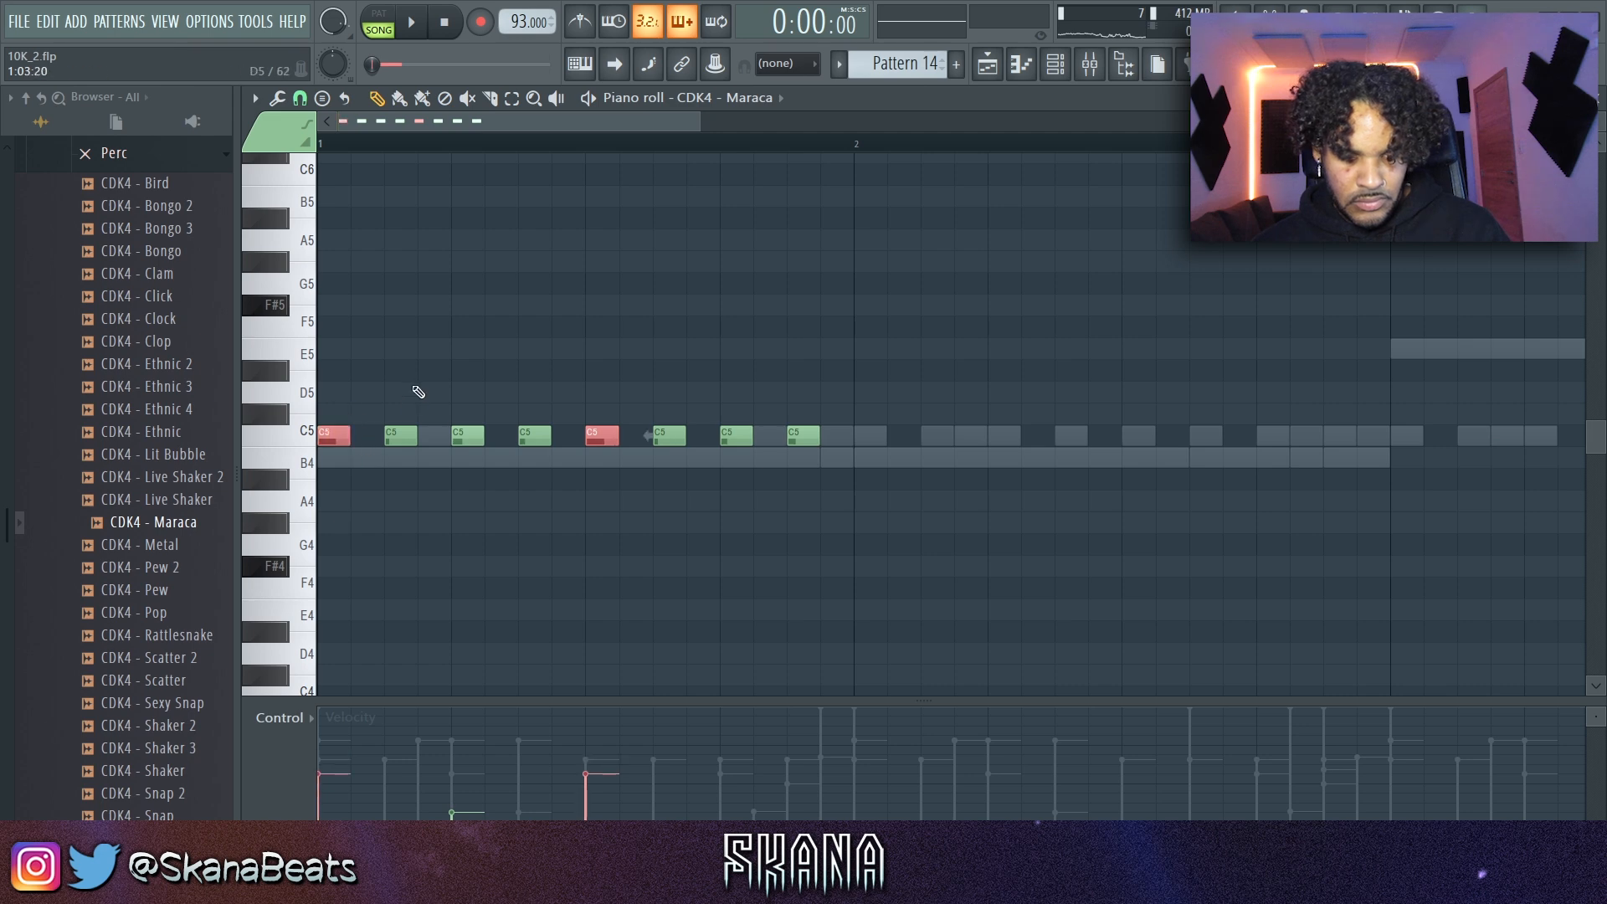
Step: Duplicate the first bar of CDK4 - Maraca notes three times to fill four bars
{"action": "left_click_drag", "start_coordinate": [853, 153], "coordinate": [52, 359]}
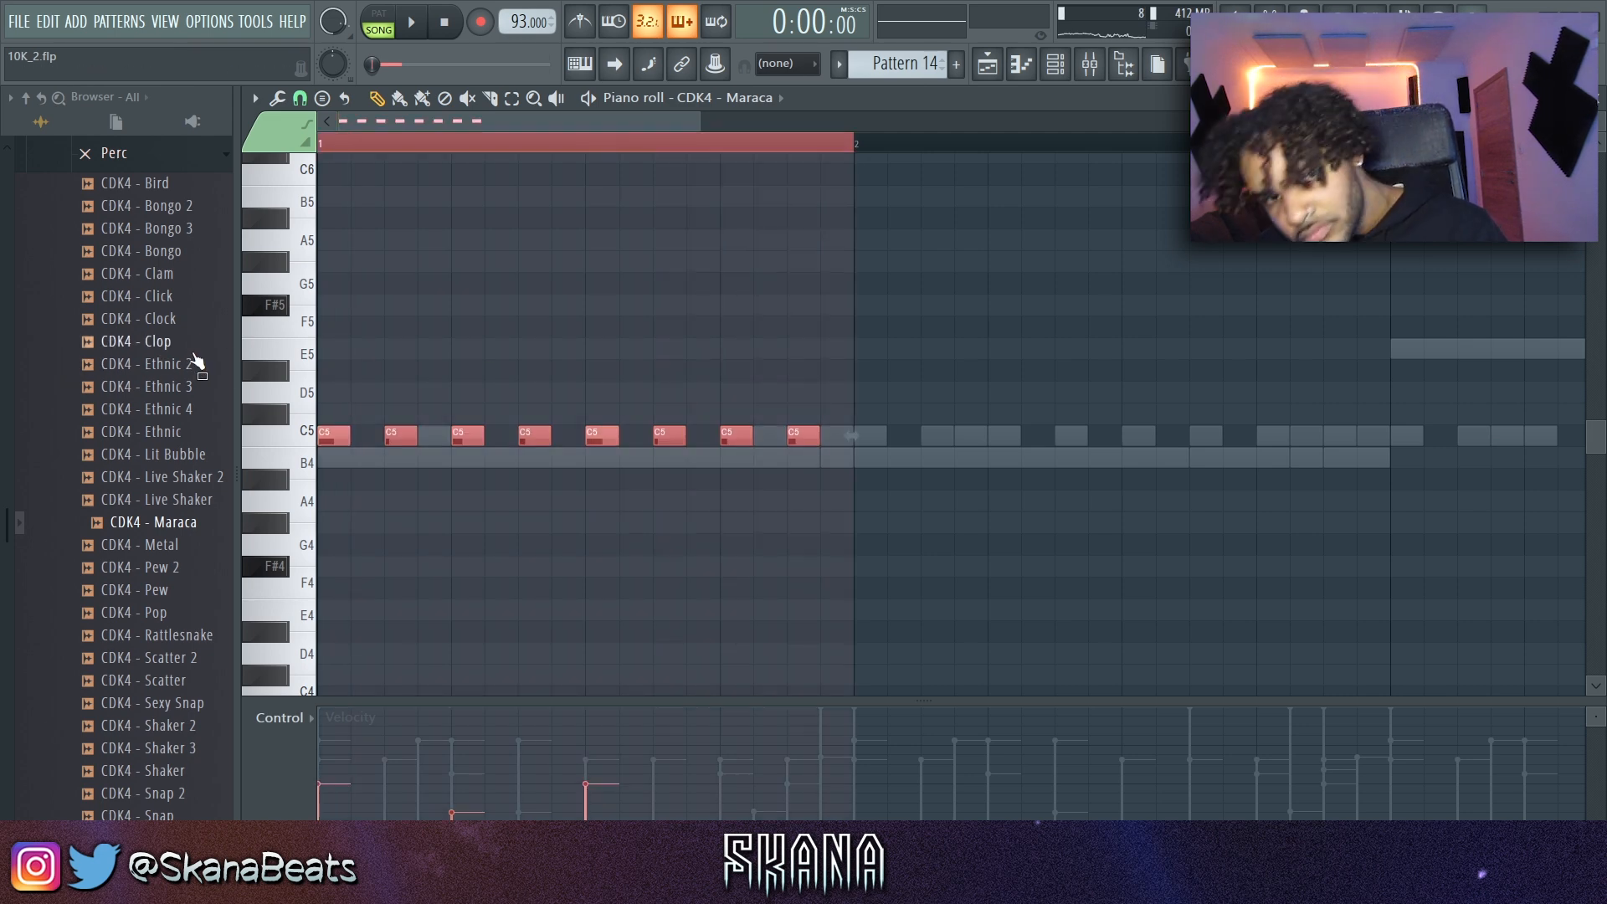
{"action": "key", "text": "ctrl+b"}
{"action": "key", "text": "ctrl+b"}
{"action": "key", "text": "ctrl+b"}
{"action": "scroll", "coordinate": [494, 352], "scroll_direction": "down", "scroll_amount": 3}
{"action": "left_click", "coordinate": [495, 351], "text": "ctrl"}
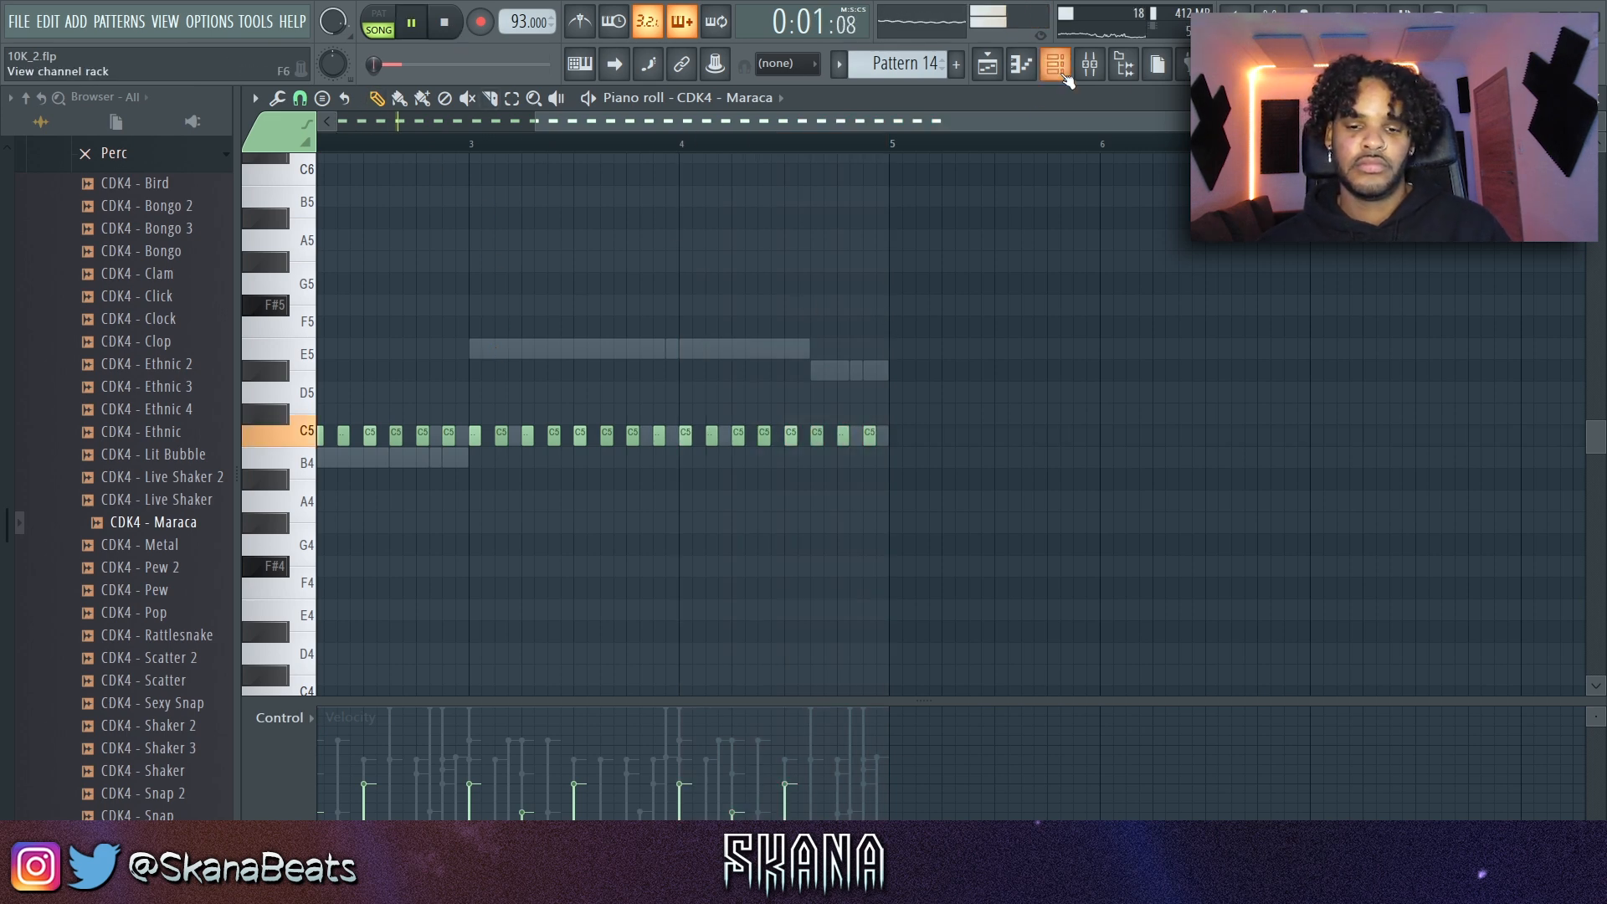
Step: Place a one-beat C5 note for CDK4 - Rattlesnake on the last beat of bar 4
{"action": "left_click", "coordinate": [1064, 74]}
{"action": "right_click", "coordinate": [355, 281], "text": "ctrl"}
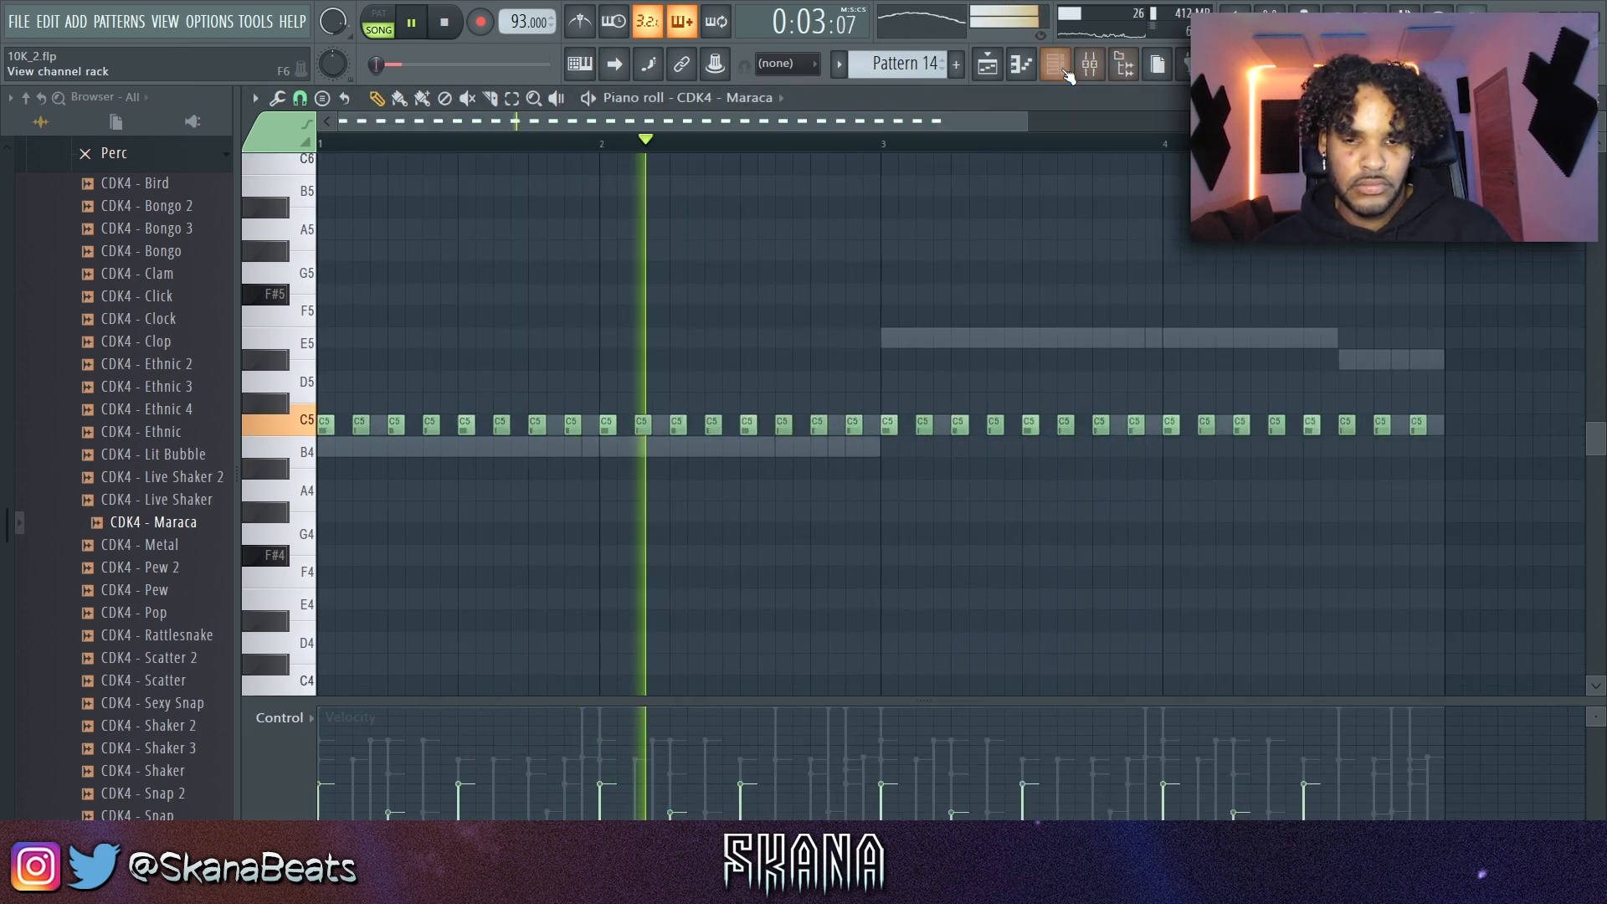
{"action": "left_click", "coordinate": [1057, 69]}
{"action": "left_click", "coordinate": [539, 745]}
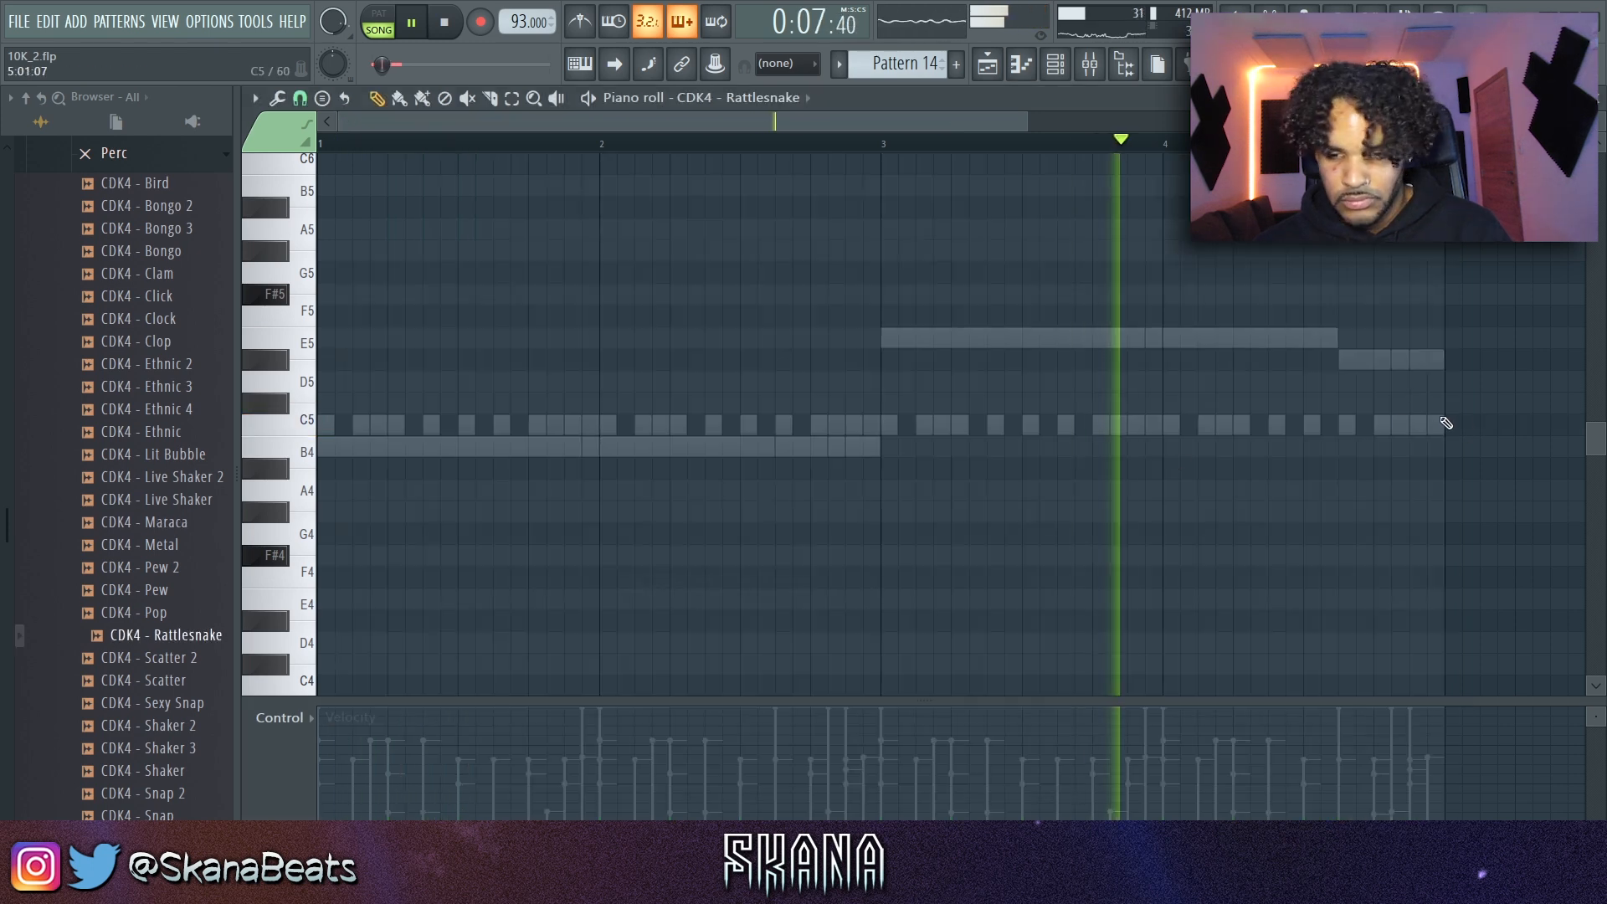
{"action": "left_click", "coordinate": [1384, 424]}
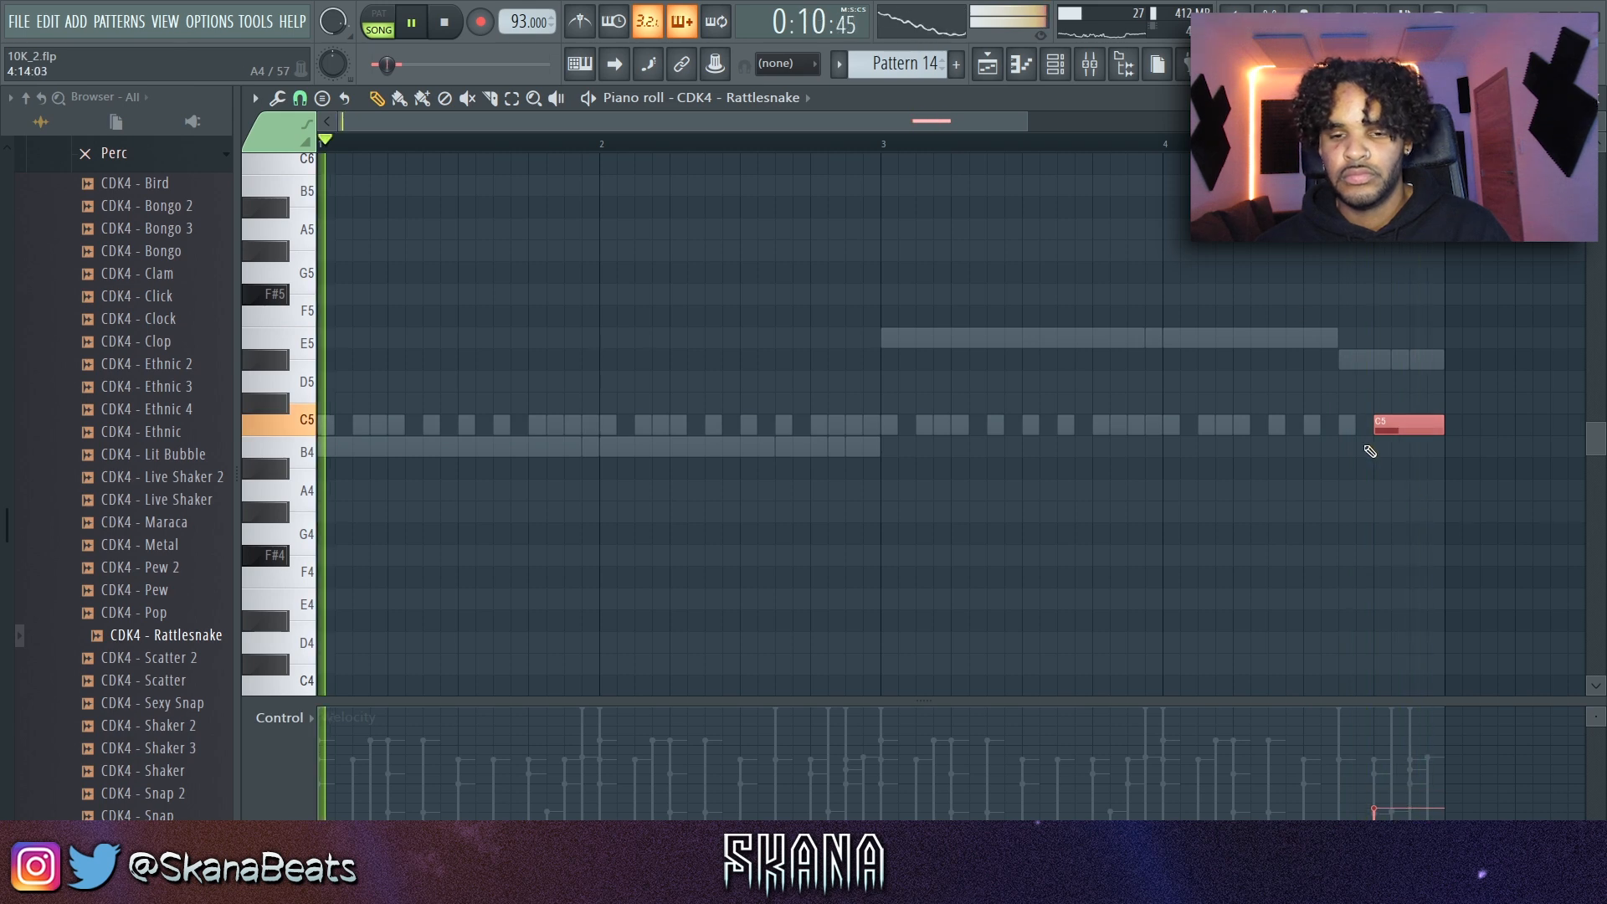
Step: Convert the CDK4 - Pop step to a piano roll note and repeat it every two bars
{"action": "key", "text": "F6"}
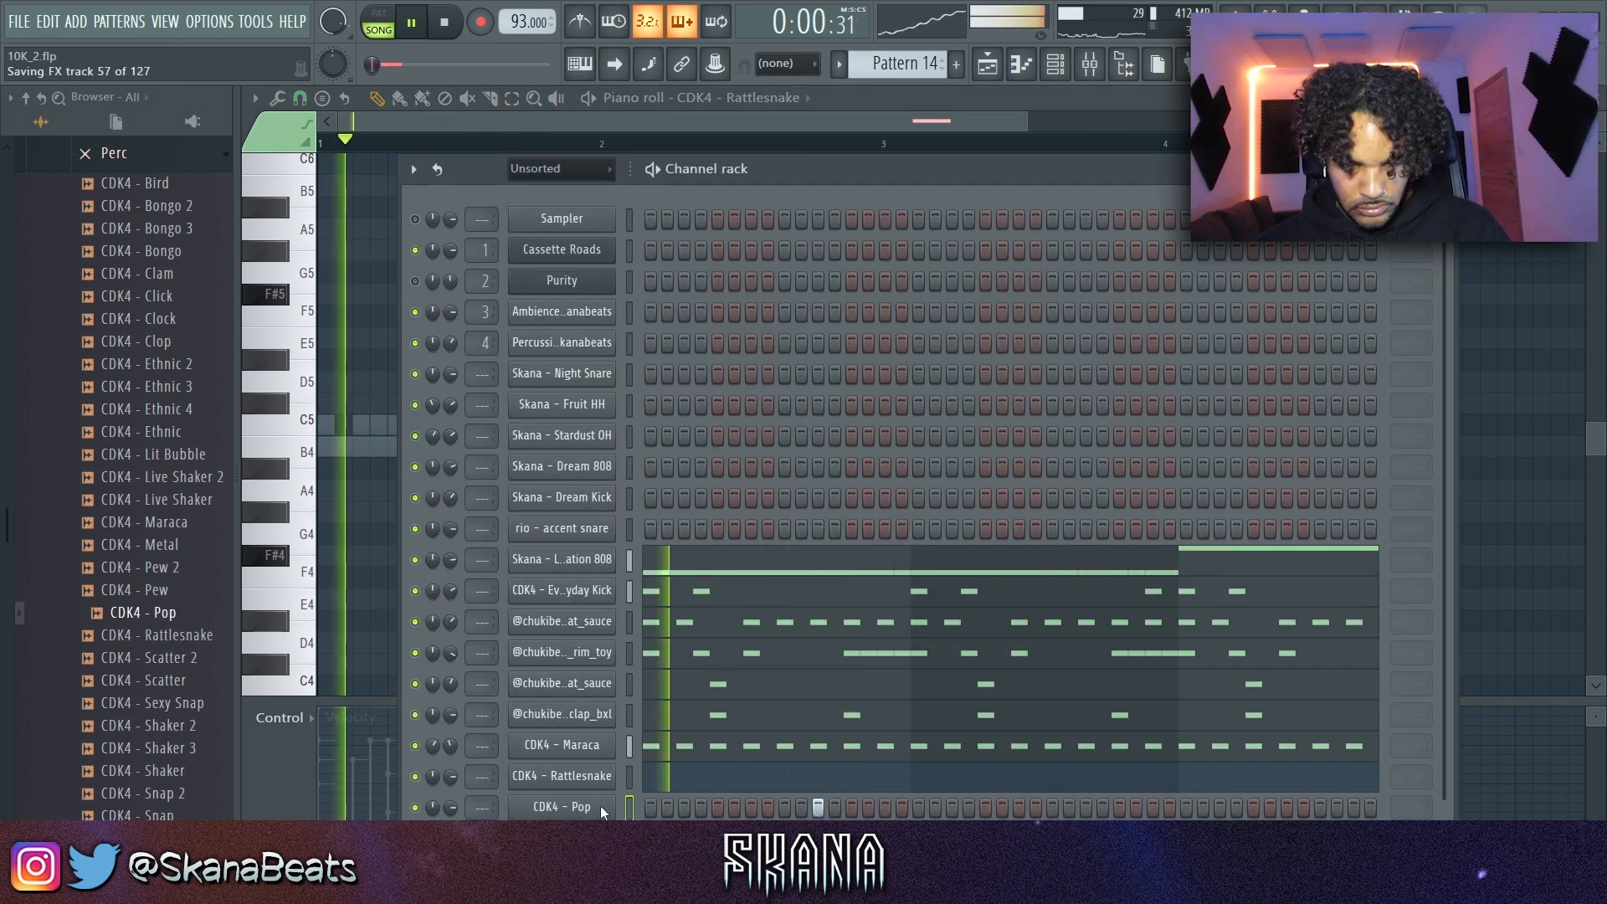
{"action": "right_click", "coordinate": [604, 807]}
{"action": "left_click", "coordinate": [704, 584]}
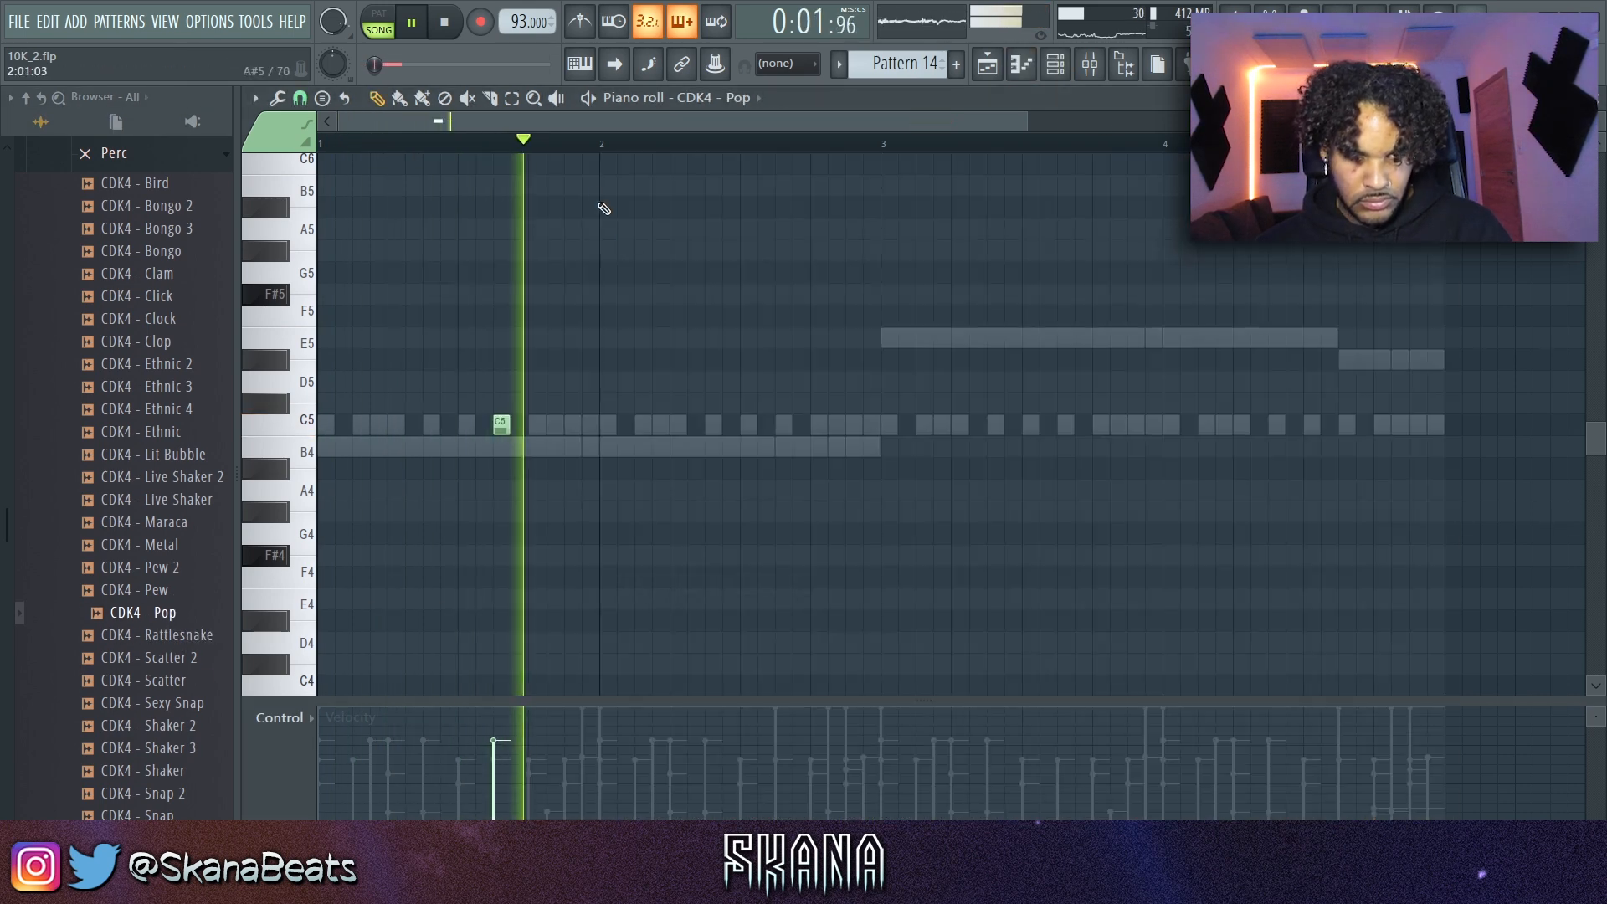
{"action": "key", "text": "ctrl+b"}
{"action": "key", "text": "ctrl+d"}
Step: Add the CDK4 - Sexy Snap sample to the channel rack and place a hit on its thirteenth step
{"action": "left_click", "coordinate": [1054, 69]}
{"action": "scroll", "coordinate": [190, 538], "scroll_direction": "down", "scroll_amount": 4}
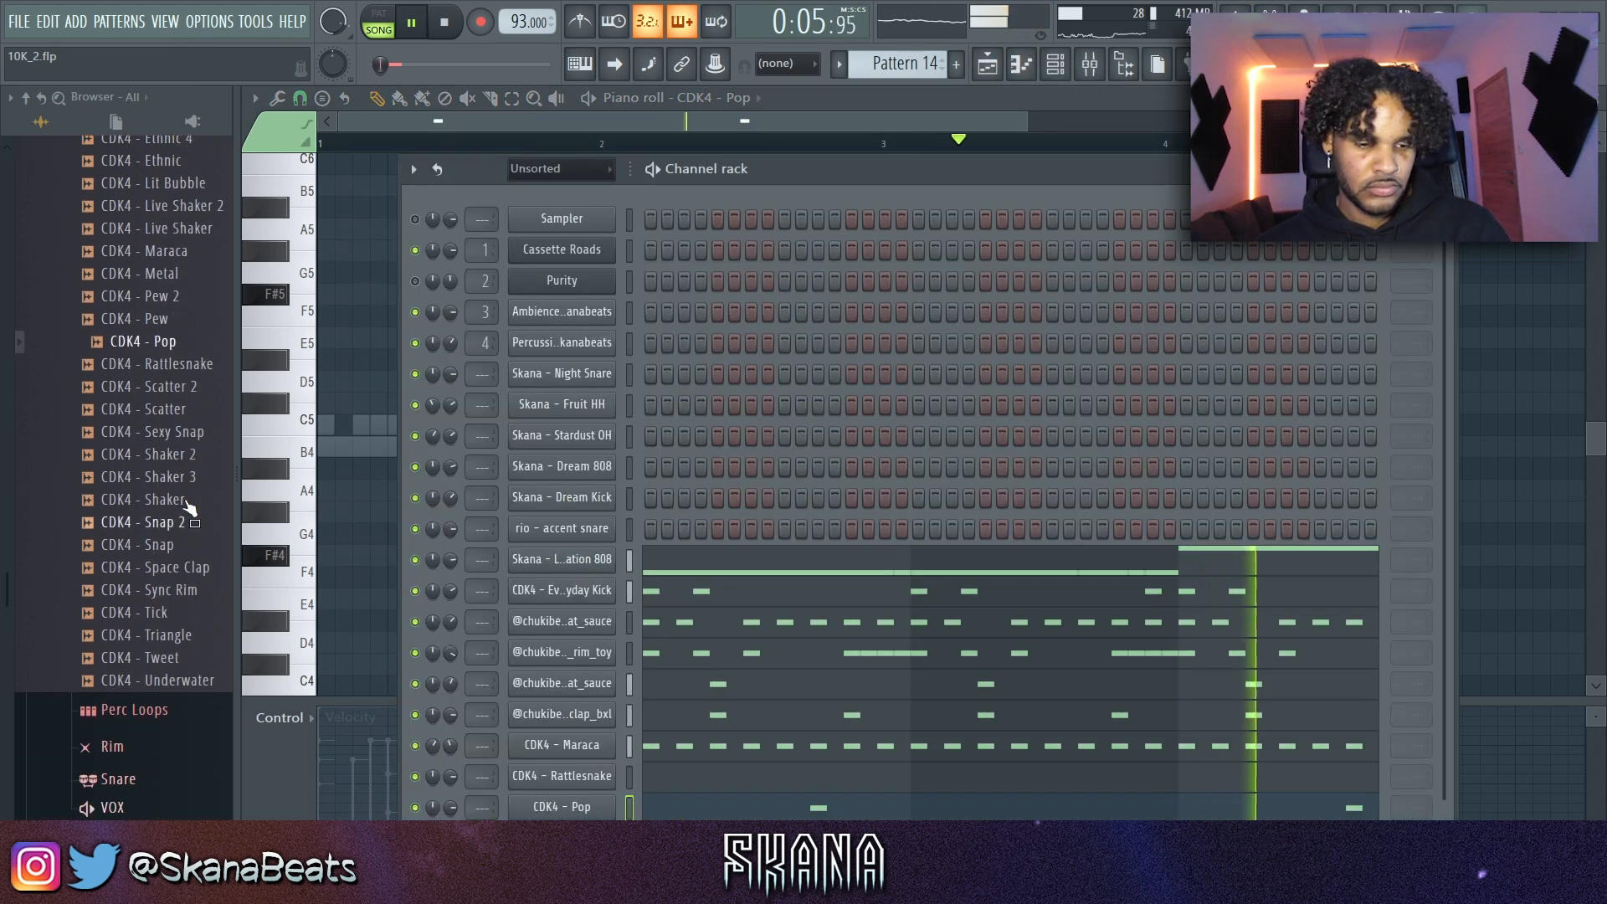
{"action": "left_click", "coordinate": [186, 435]}
{"action": "left_click_drag", "start_coordinate": [737, 803], "coordinate": [753, 816]}
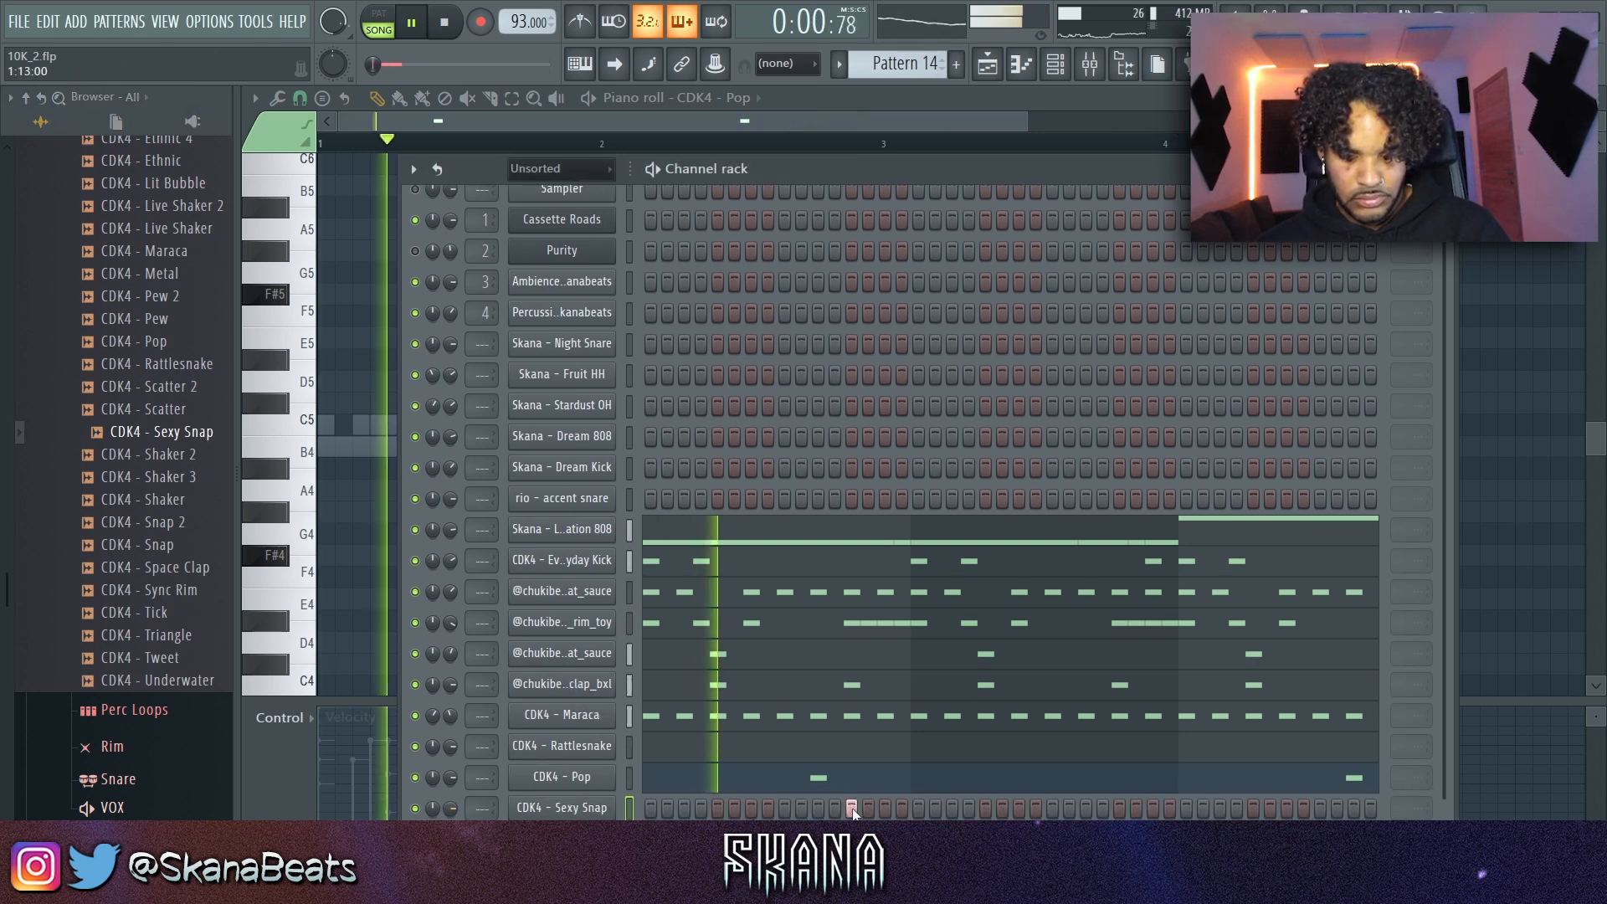
Step: Convert the CDK4 - Sexy Snap step to a piano roll note and duplicate it further along the pattern
{"action": "right_click", "coordinate": [611, 808]}
{"action": "left_click", "coordinate": [661, 585]}
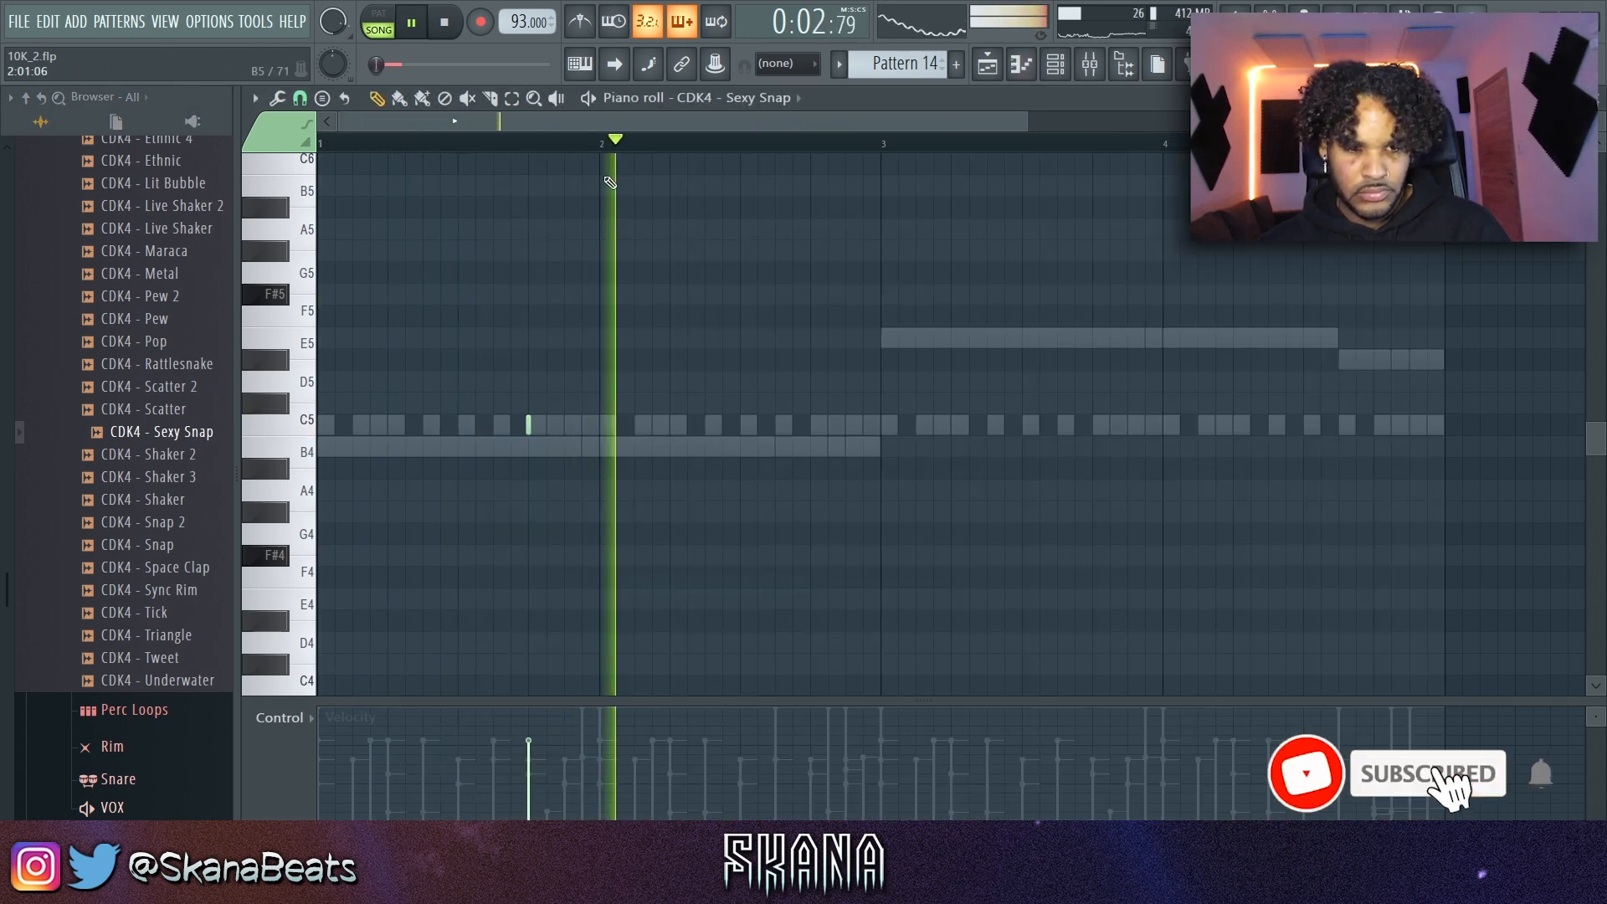
{"action": "key", "text": "ctrl+b"}
{"action": "left_click", "coordinate": [901, 376], "text": "ctrl"}
{"action": "scroll", "coordinate": [1212, 348], "scroll_direction": "down", "scroll_amount": 1}
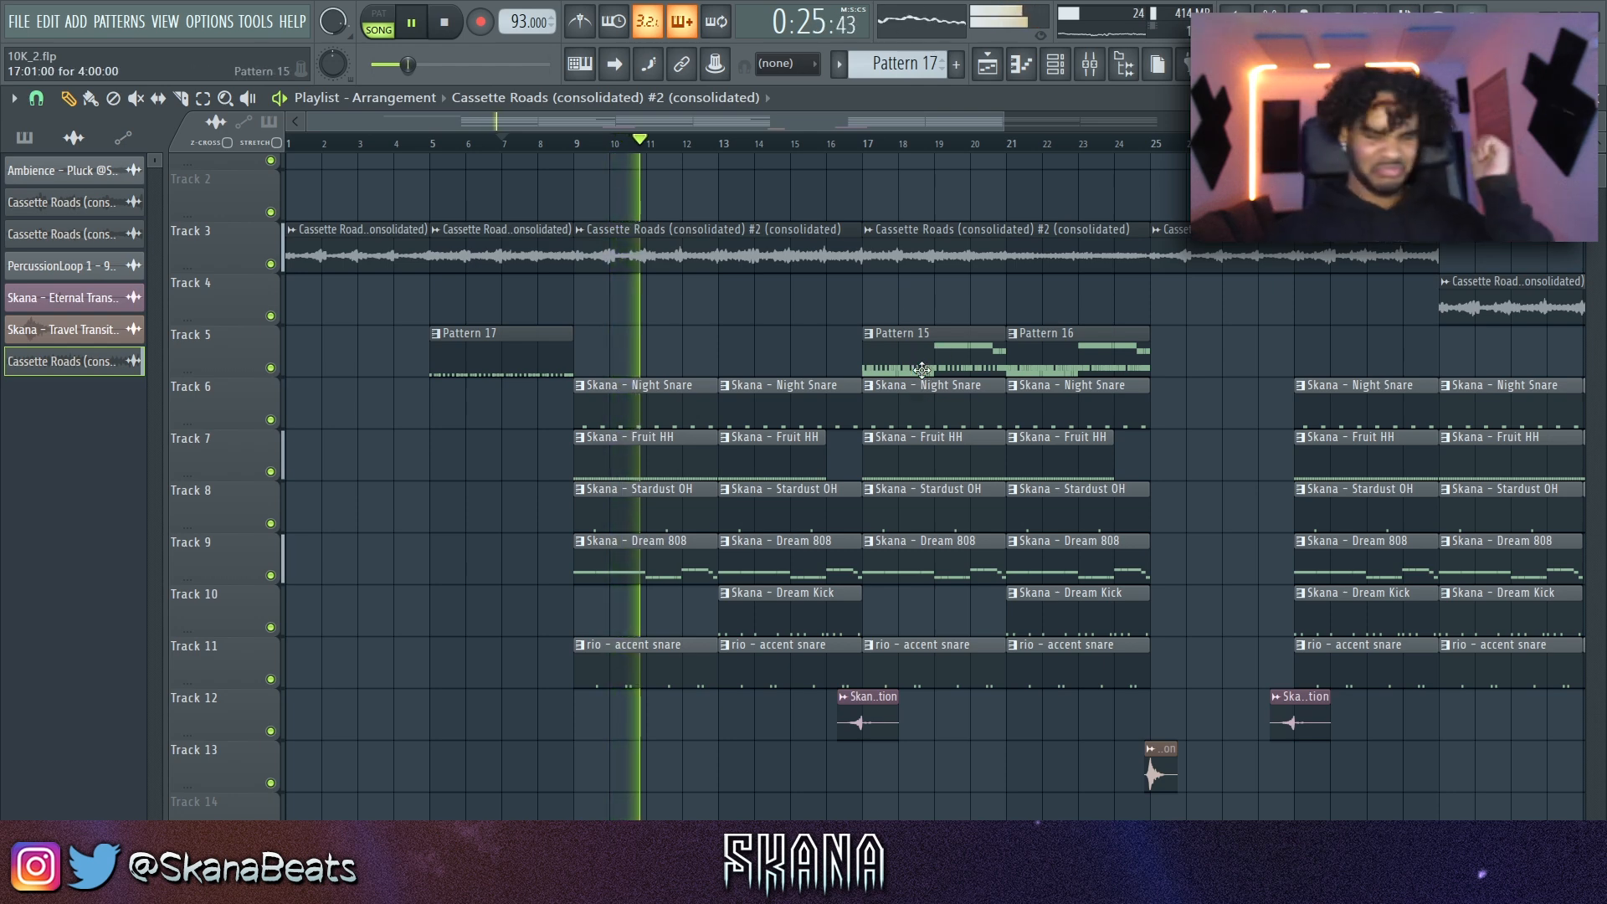
Step: Delete the snare, hi-hat, open hat, 808, kick and accent snare clips beneath Patterns 15 and 16 in bars 17 to 24
{"action": "right_click", "coordinate": [921, 398]}
{"action": "right_click", "coordinate": [1057, 663]}
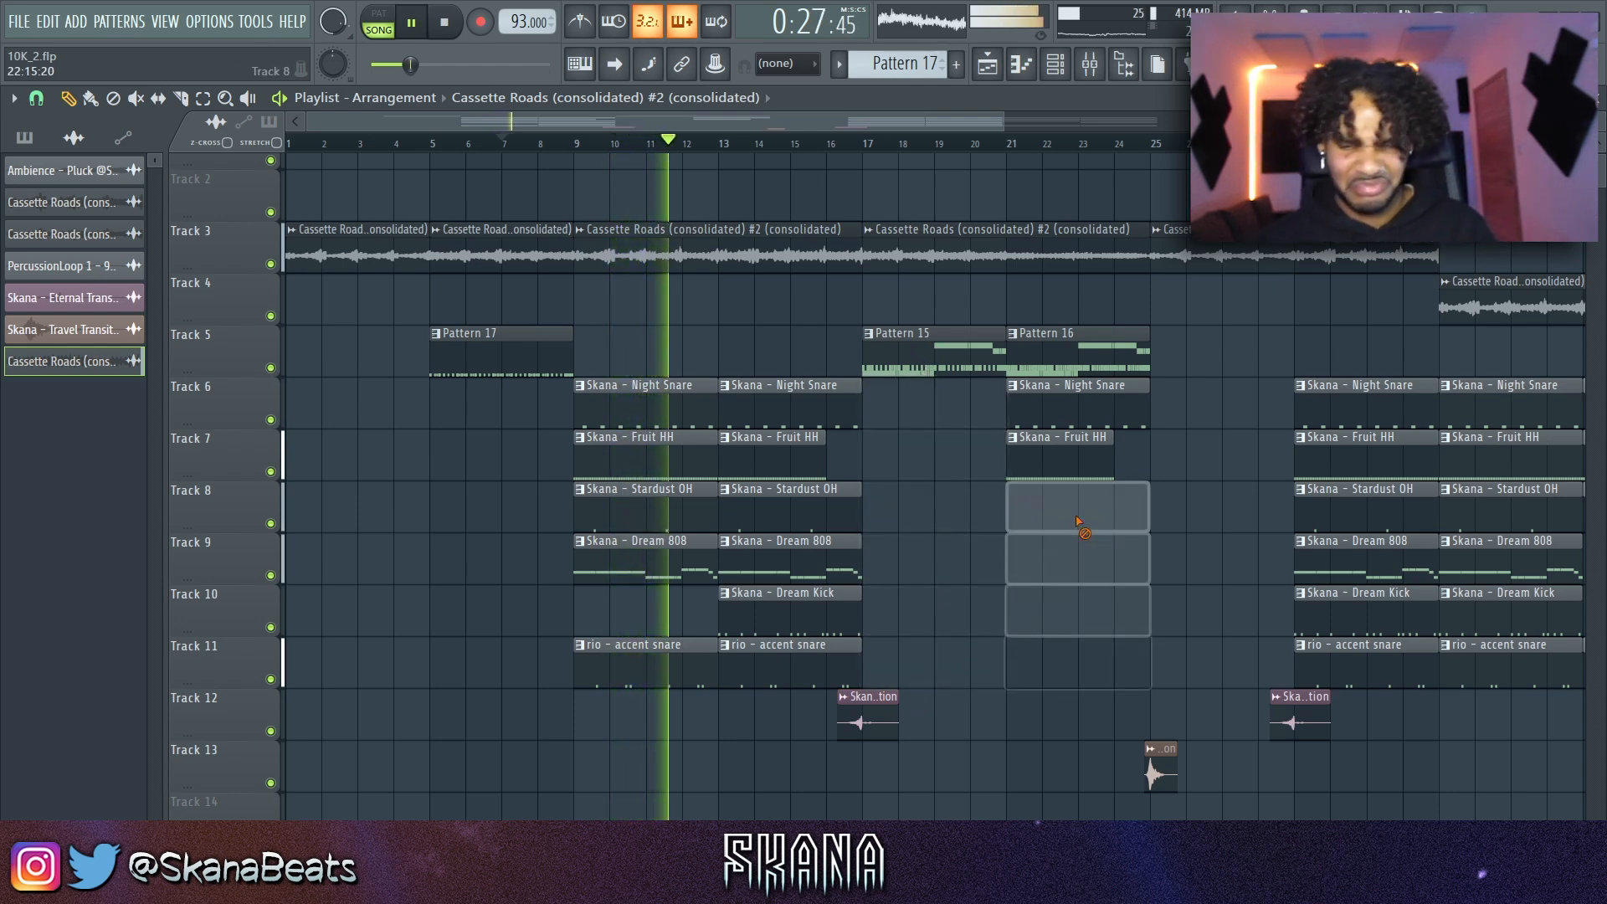
Step: Place a Pattern 17 clip on Track 5 at bar 25, directly after Pattern 16
{"action": "left_click", "coordinate": [547, 364]}
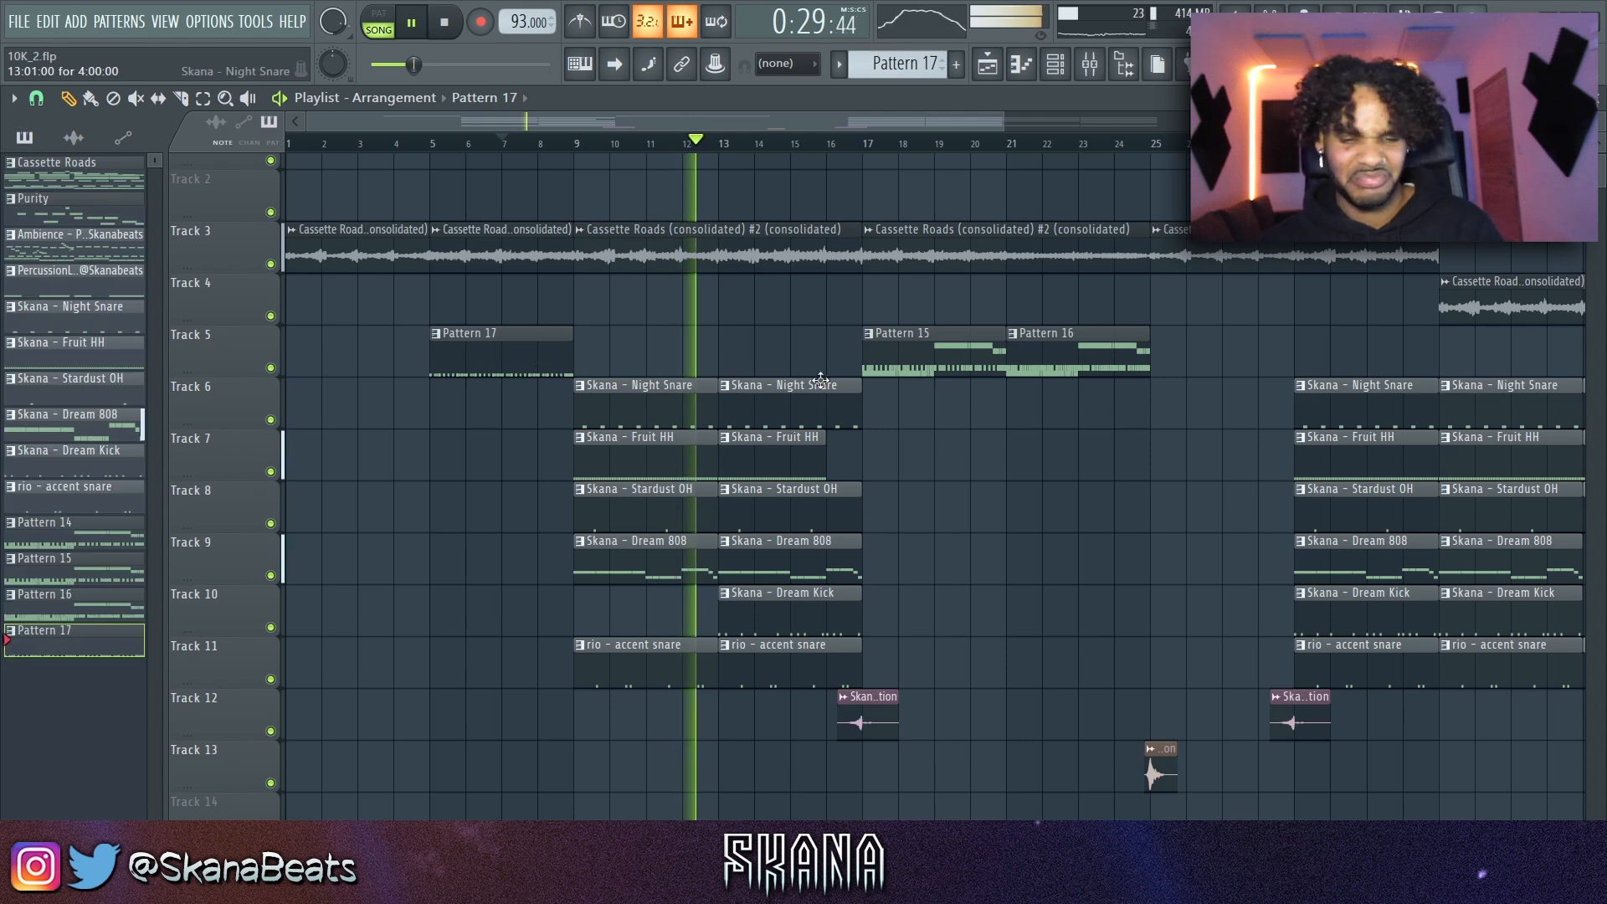
{"action": "scroll", "coordinate": [879, 430], "scroll_direction": "down", "scroll_amount": 2}
{"action": "left_click_drag", "start_coordinate": [1011, 304], "coordinate": [1075, 305]}
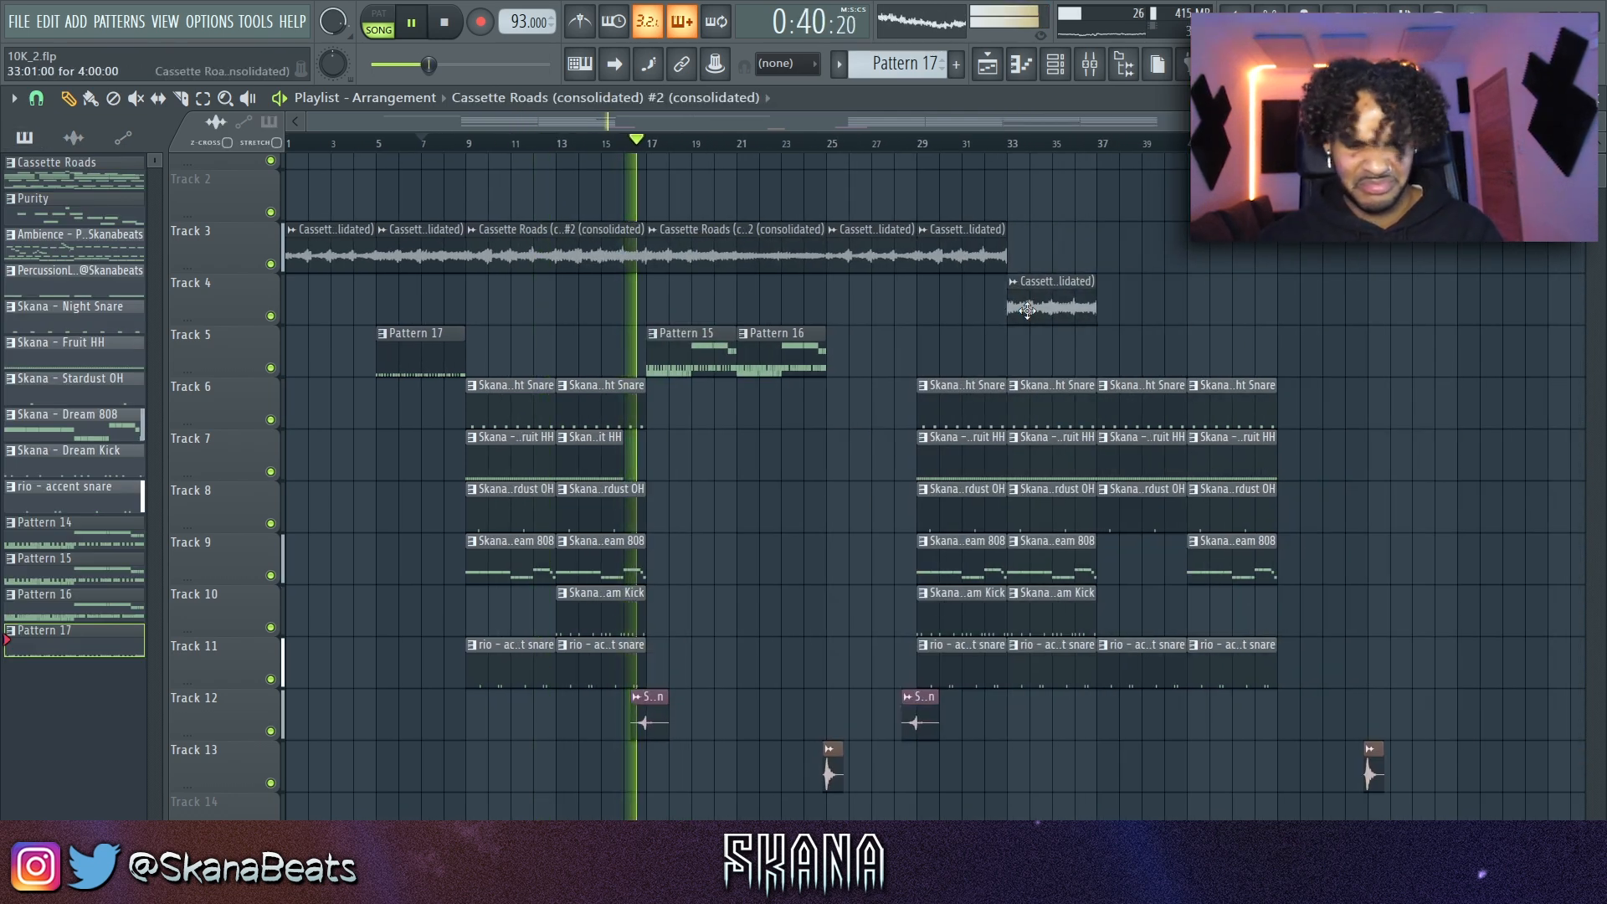
{"action": "left_click", "coordinate": [1028, 310]}
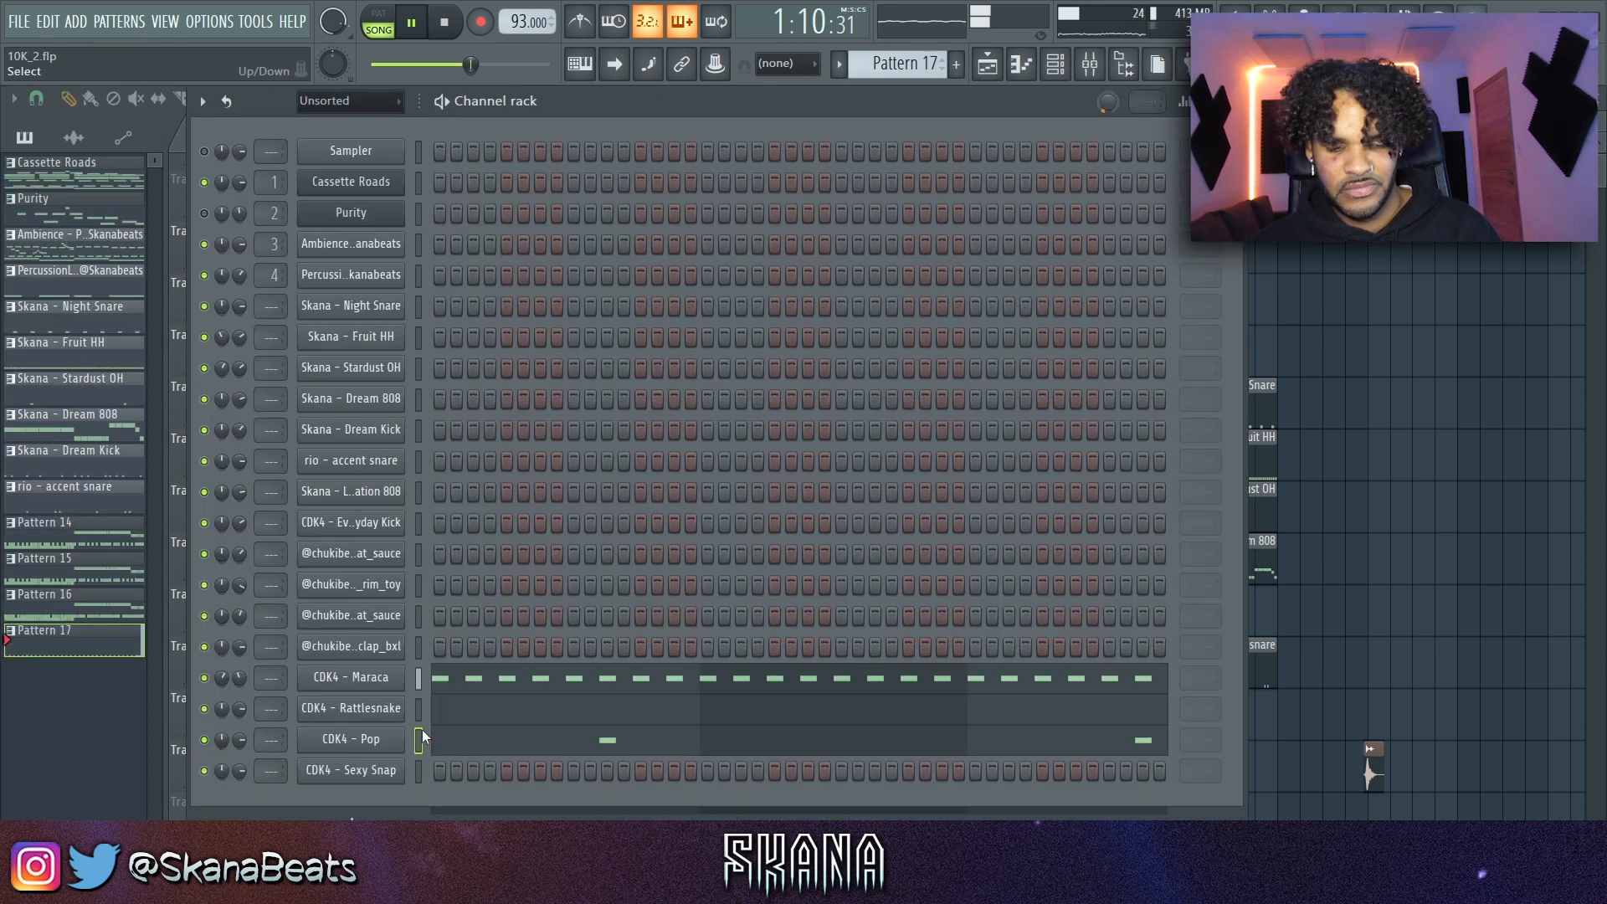
{"action": "key", "text": "F6"}
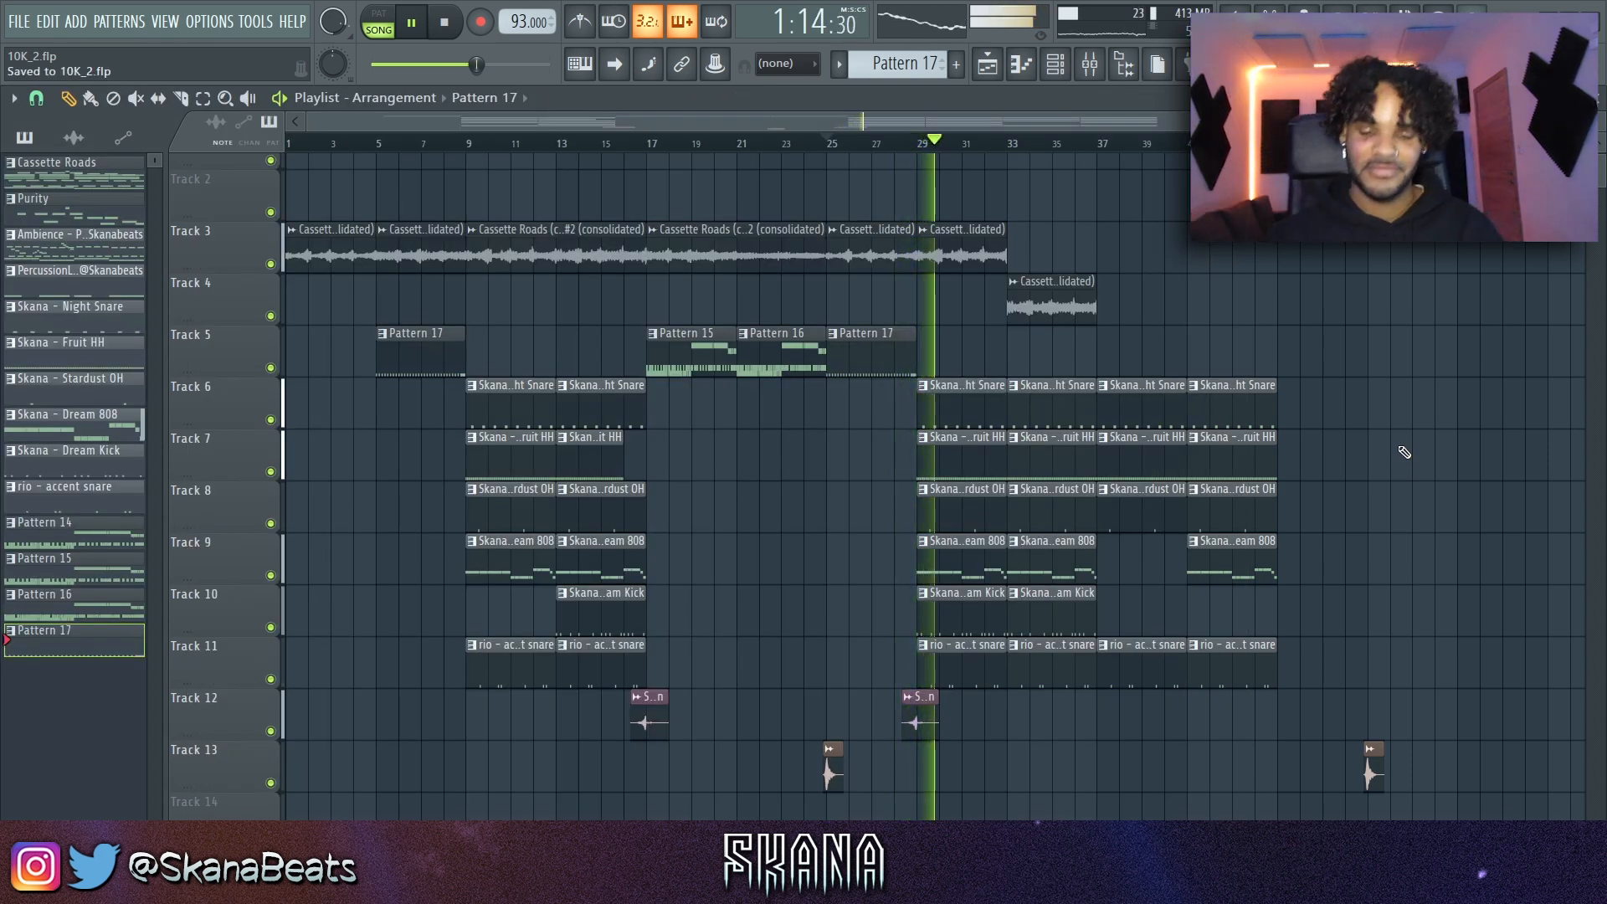
Step: Delete the leftover drum and 808 clips on Tracks 6 to 11 from bar 37 onward
{"action": "scroll", "coordinate": [1172, 355], "scroll_direction": "up", "scroll_amount": 1}
{"action": "scroll", "coordinate": [1168, 355], "scroll_direction": "down", "scroll_amount": 2}
{"action": "mouse_move", "coordinate": [1071, 377]}
{"action": "left_mouse_down"}
{"action": "mouse_move", "coordinate": [1062, 793]}
{"action": "mouse_move", "coordinate": [1157, 345]}
{"action": "left_mouse_up"}
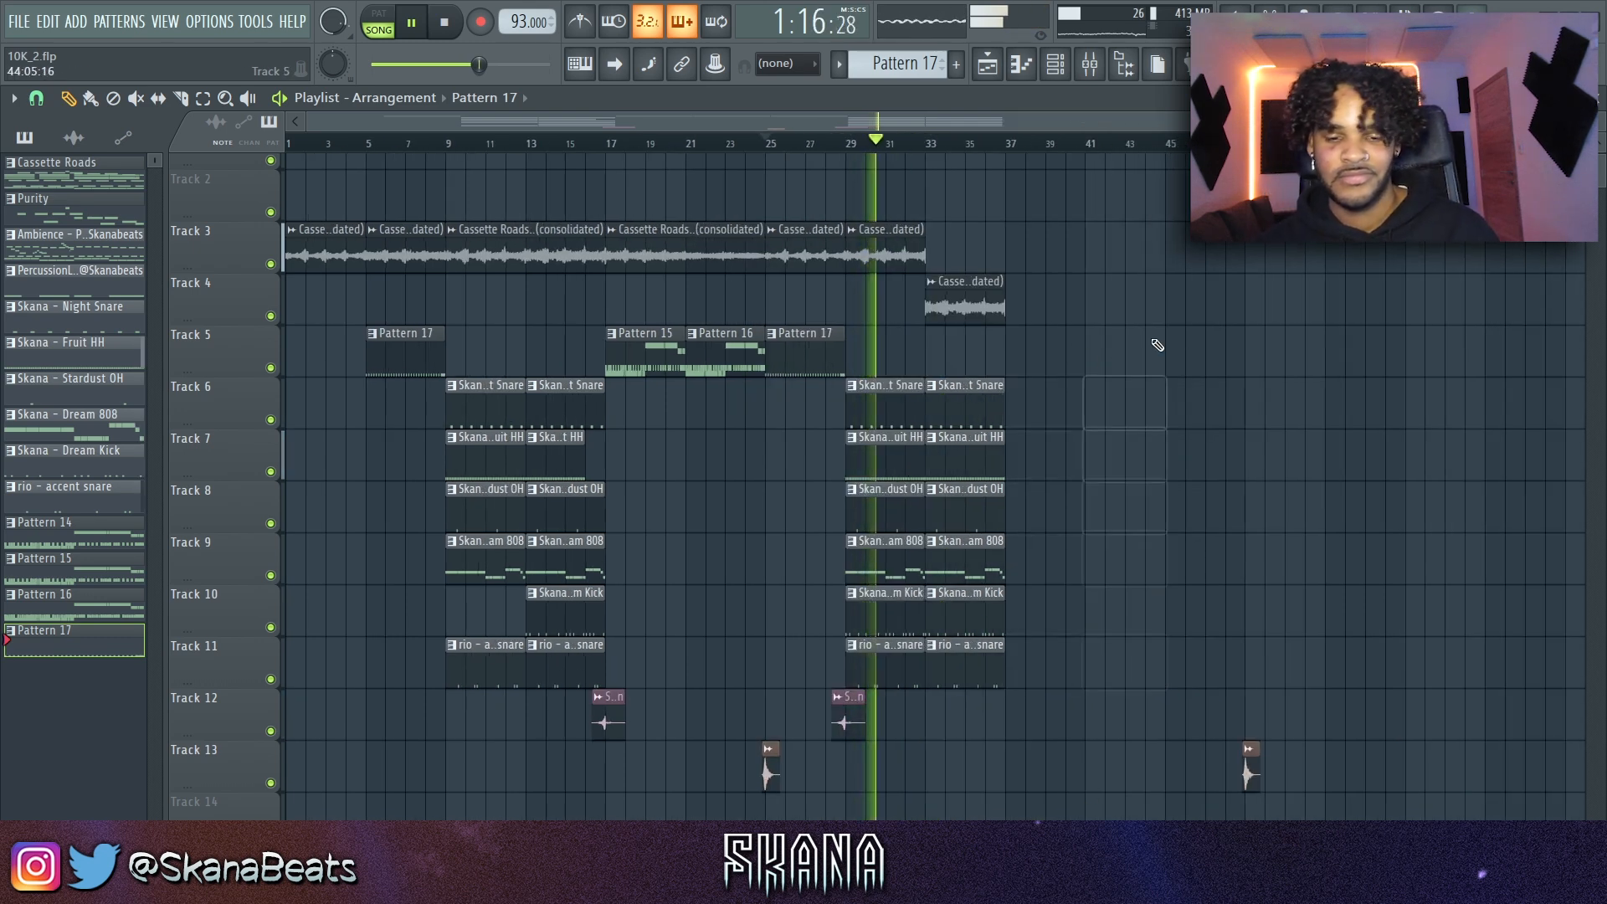
Step: Select all playlist clips from bar 17 to the end of bar 36 and duplicate them so the copy starts at bar 37
{"action": "left_click_drag", "start_coordinate": [1051, 168], "coordinate": [624, 752]}
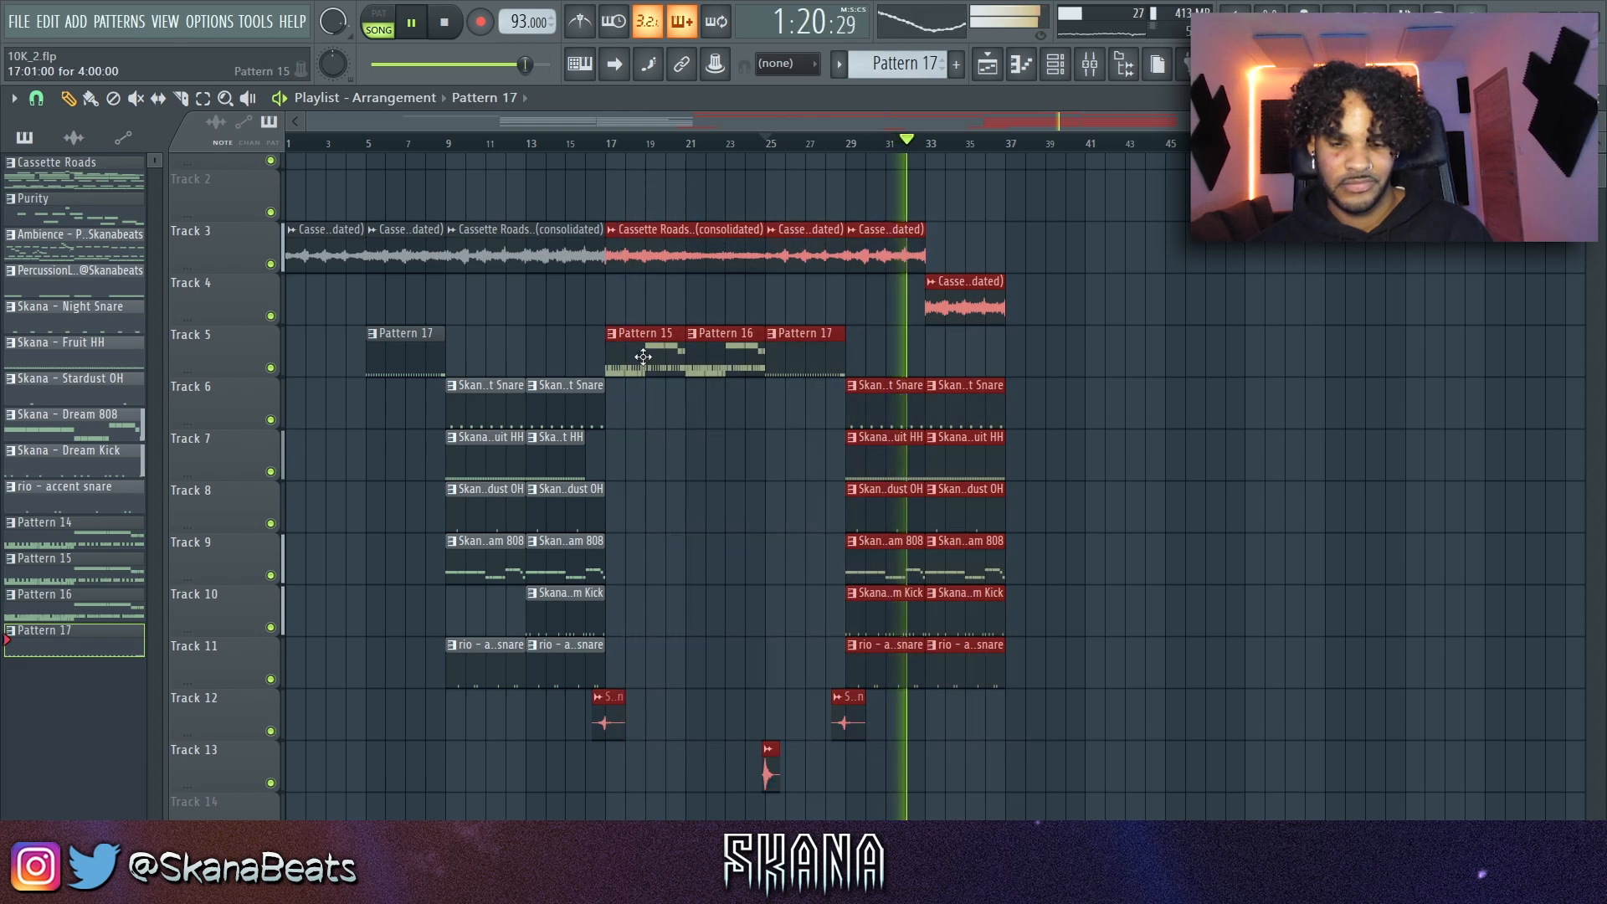
{"action": "left_click_drag", "start_coordinate": [639, 348], "coordinate": [1079, 402]}
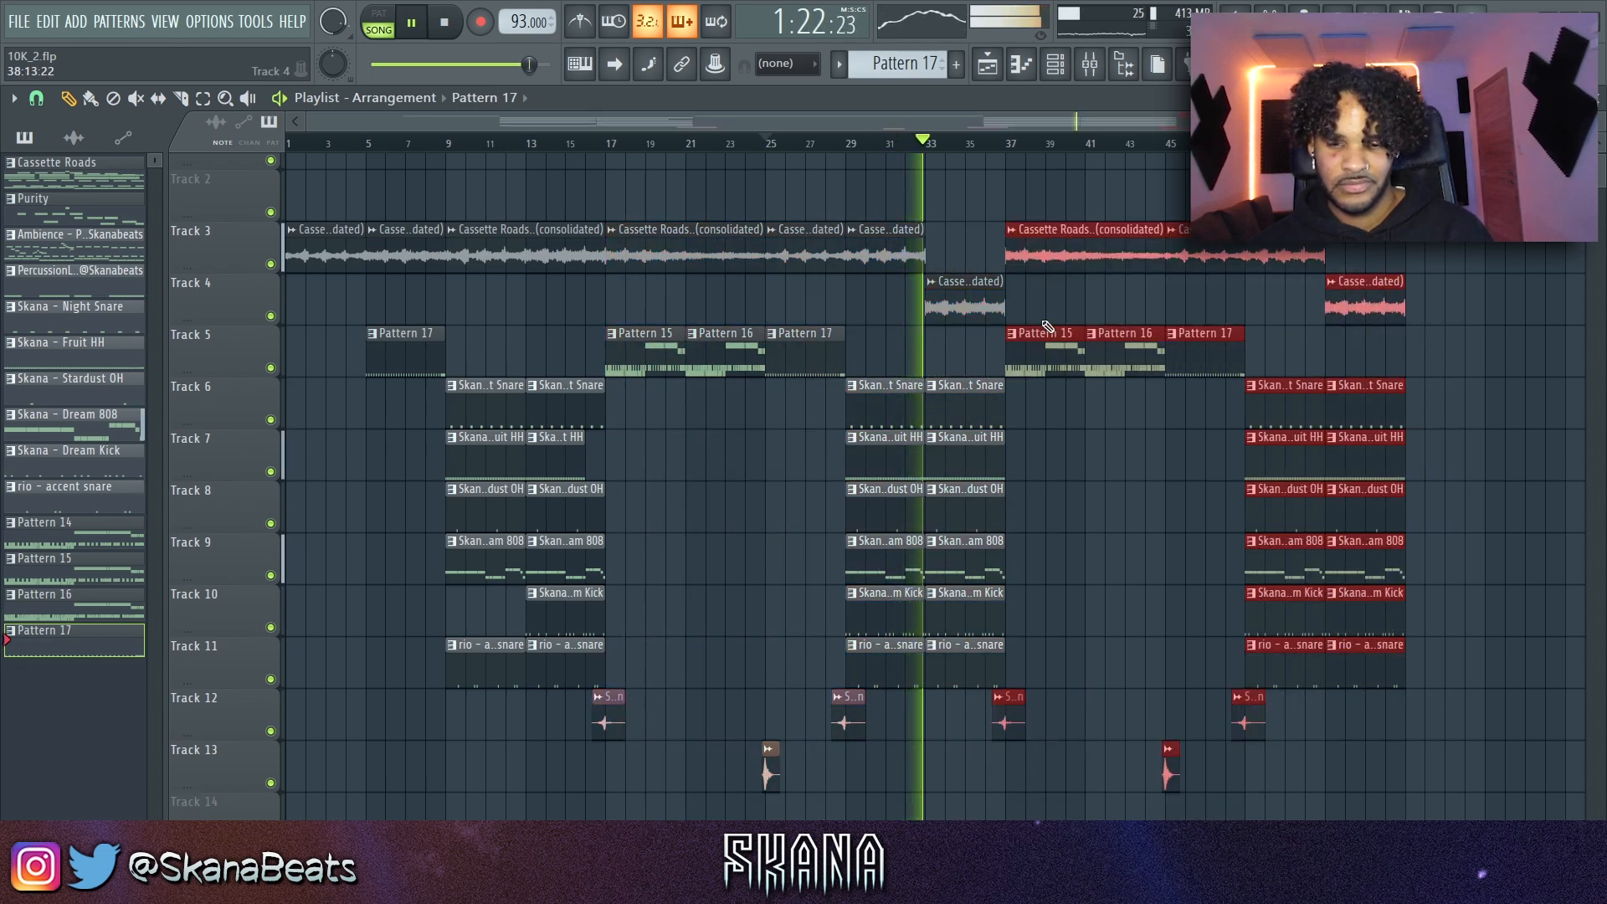